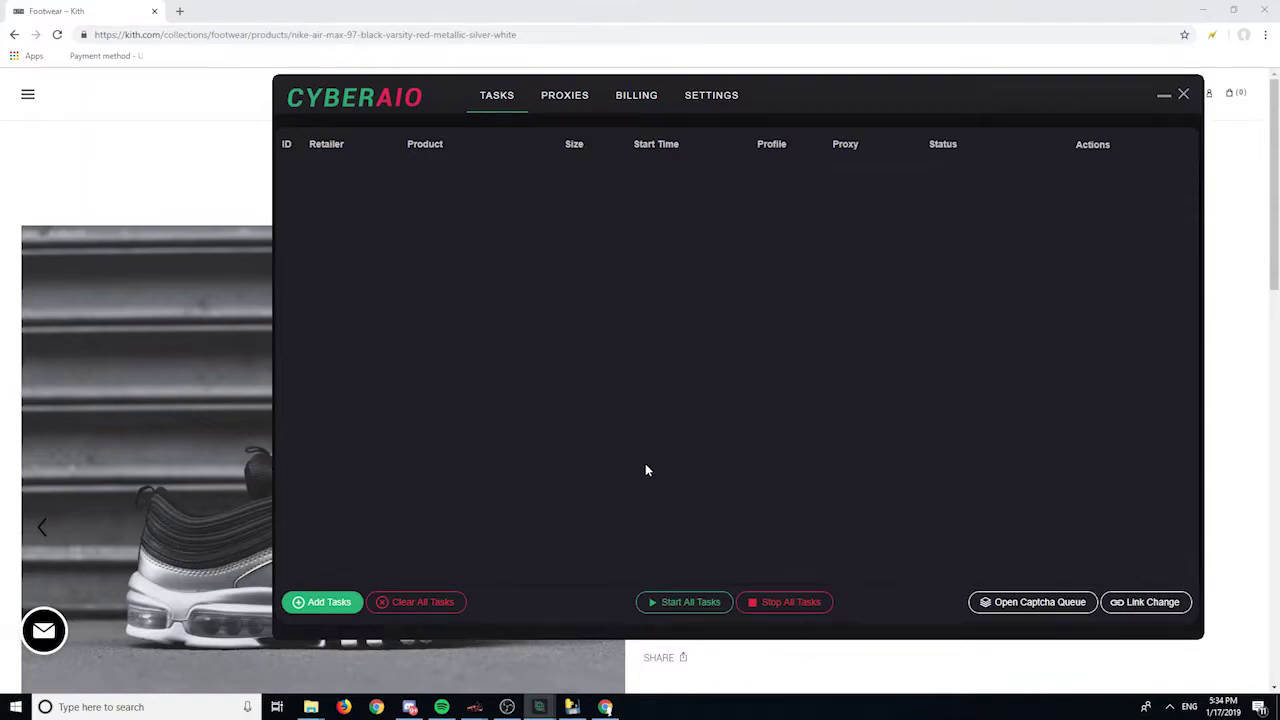
Step: Start a new task and browse the retailer site list, leaving Kith selected
click(324, 608)
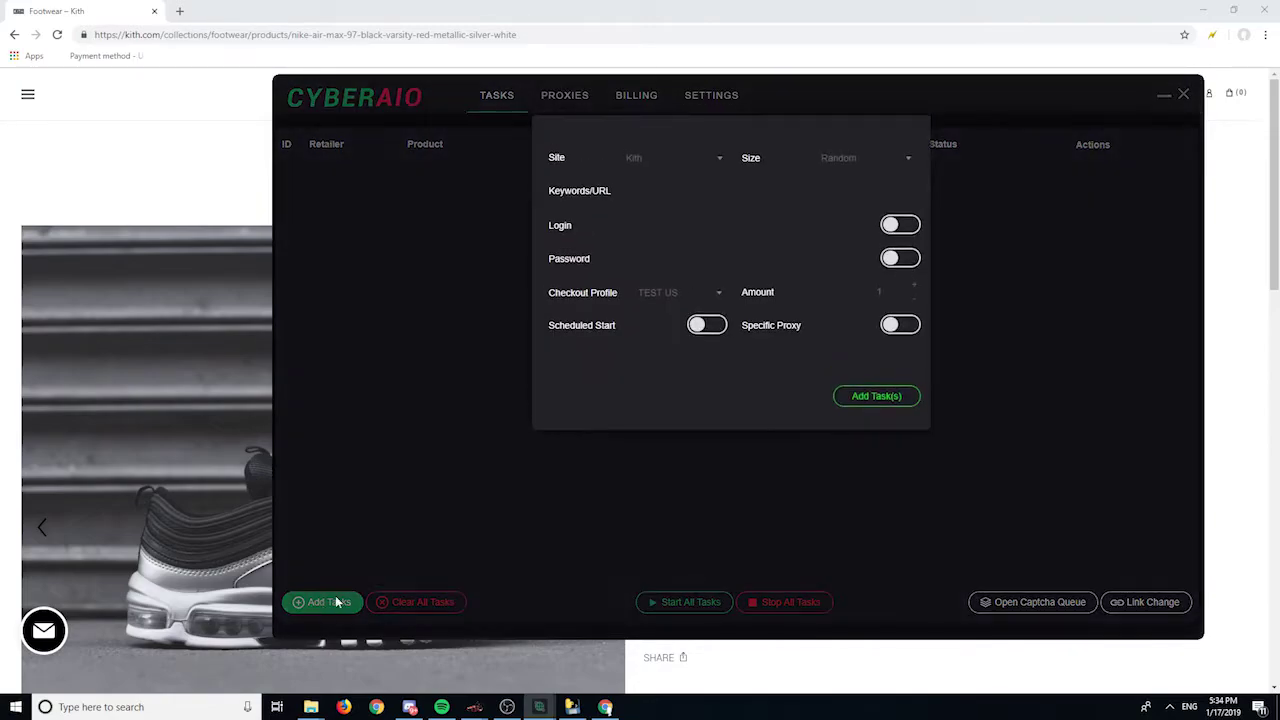
click(665, 167)
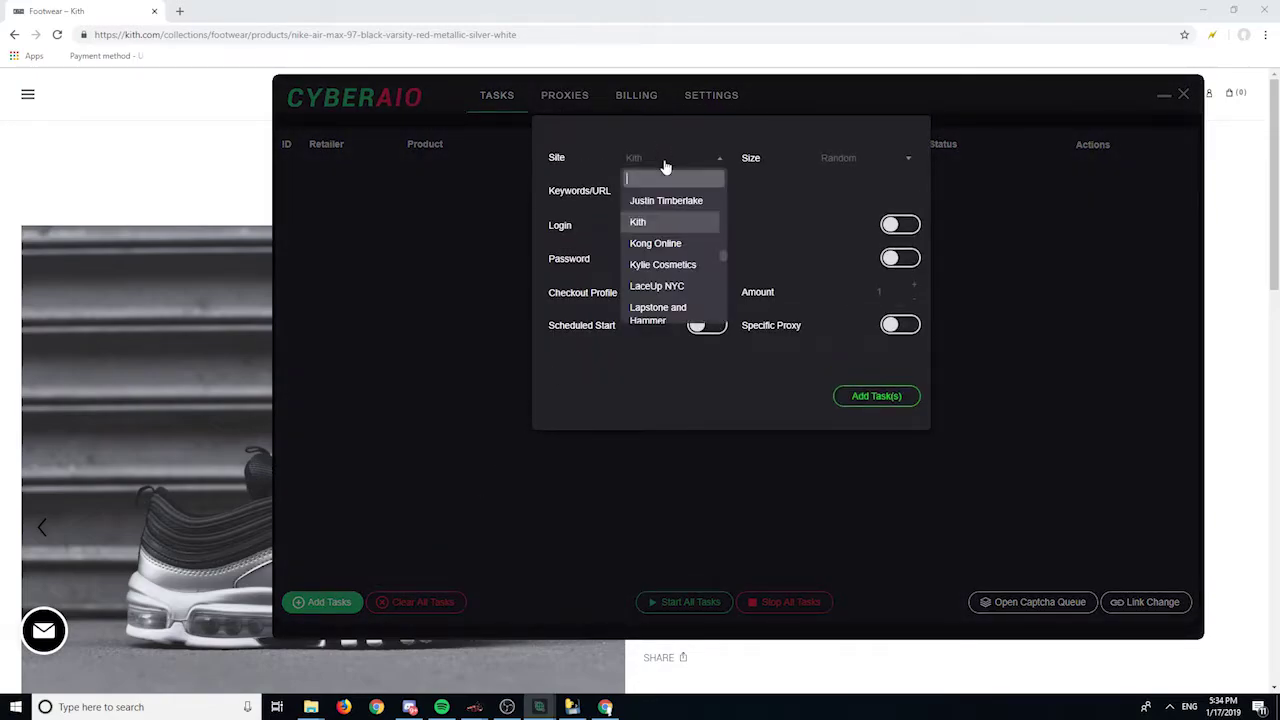
scroll(684, 225, down, 5)
scroll(686, 245, up, 10)
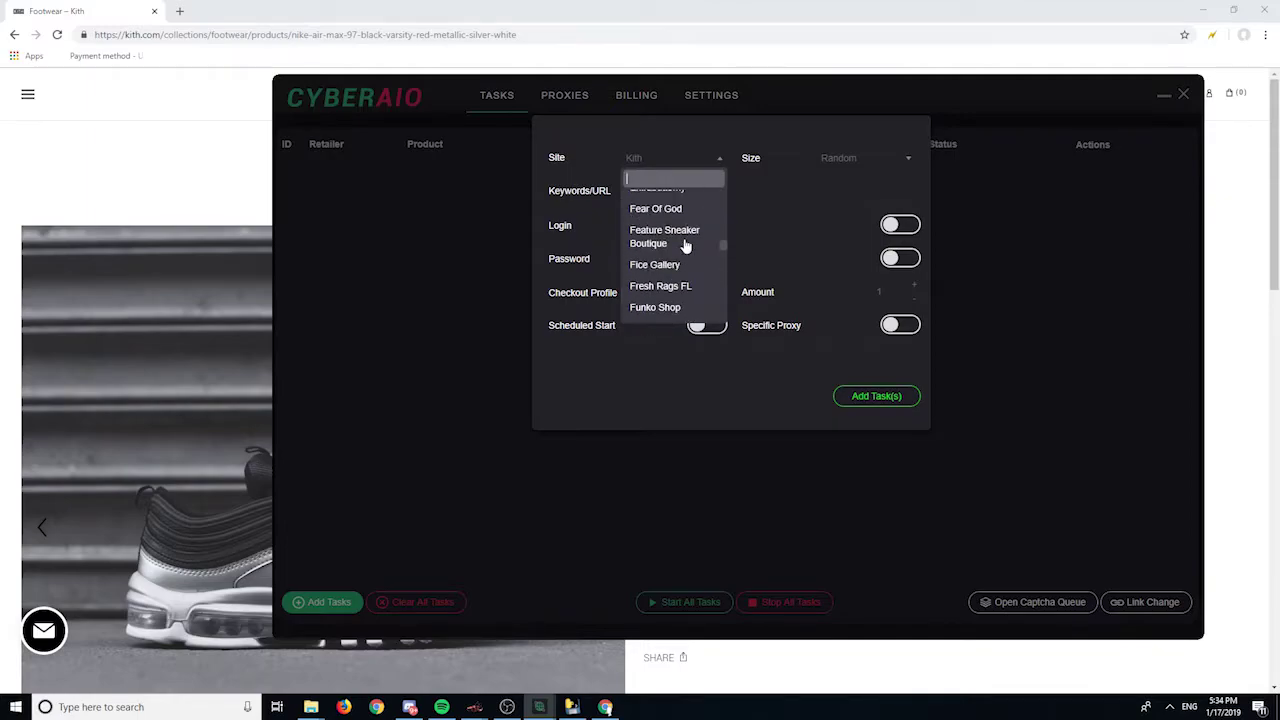
scroll(686, 245, up, 3)
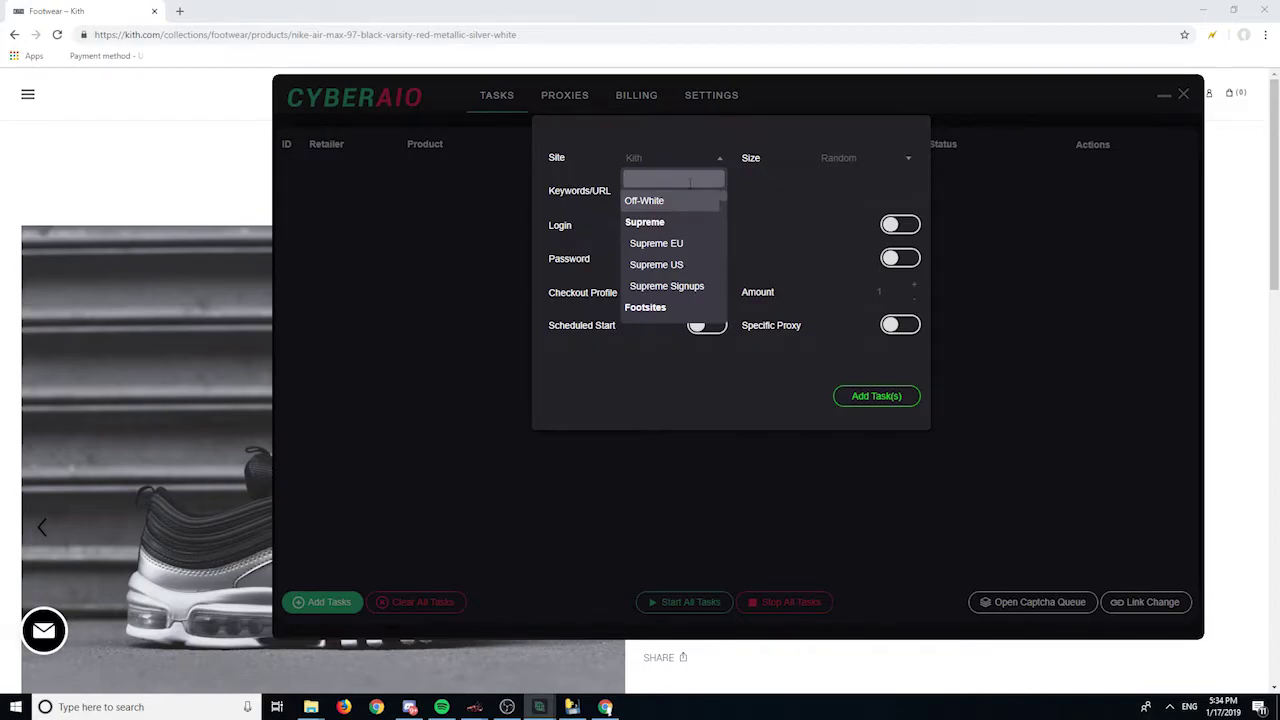
scroll(686, 245, down, 3)
scroll(686, 245, up, 2)
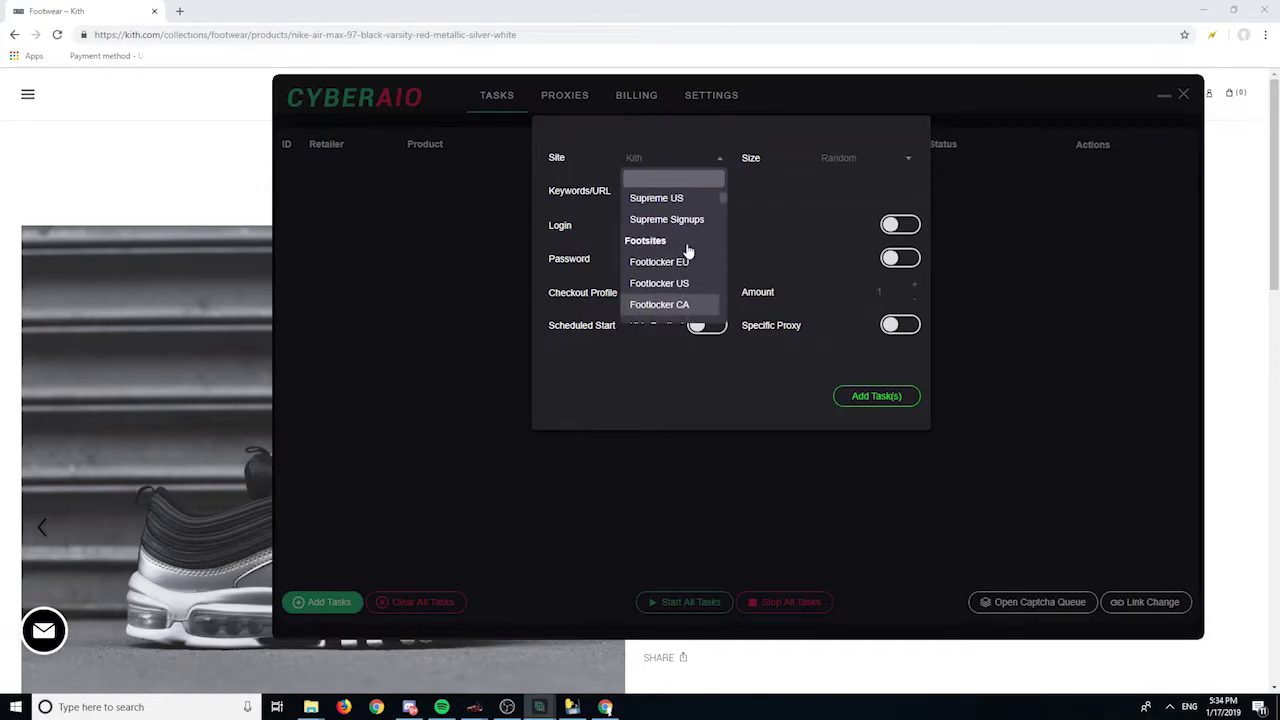
scroll(688, 258, down, 3)
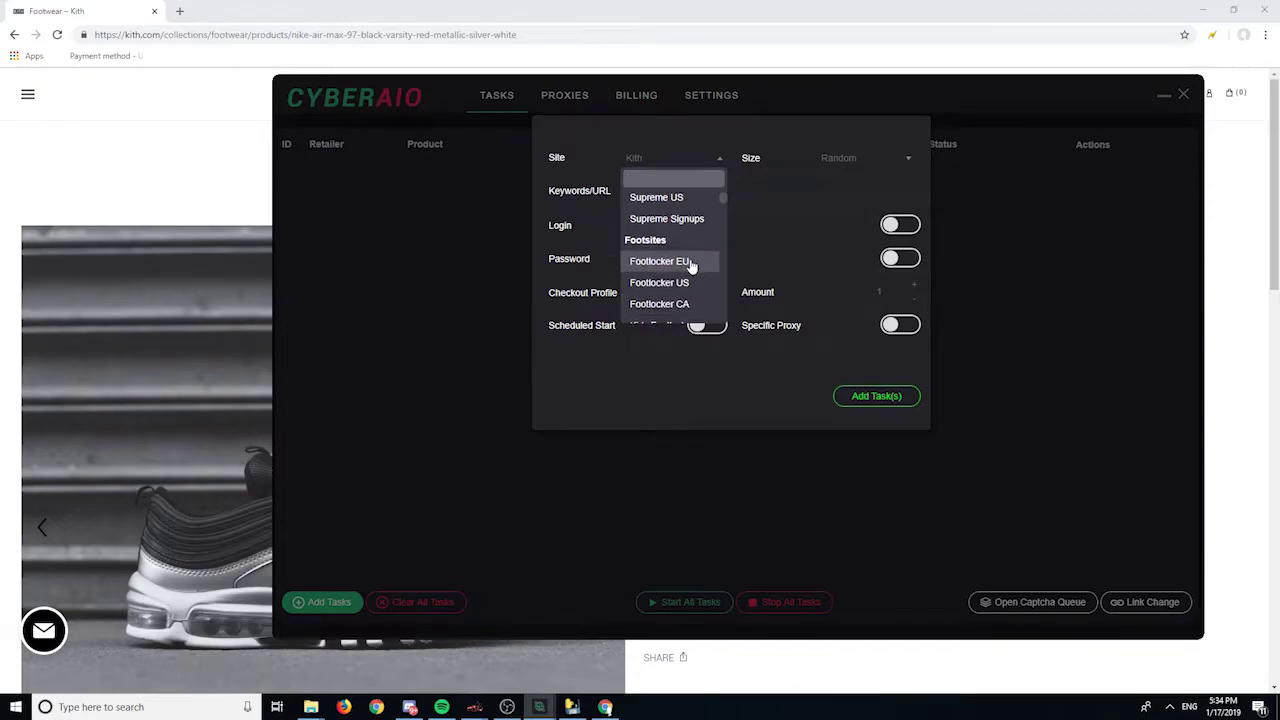
scroll(689, 260, down, 5)
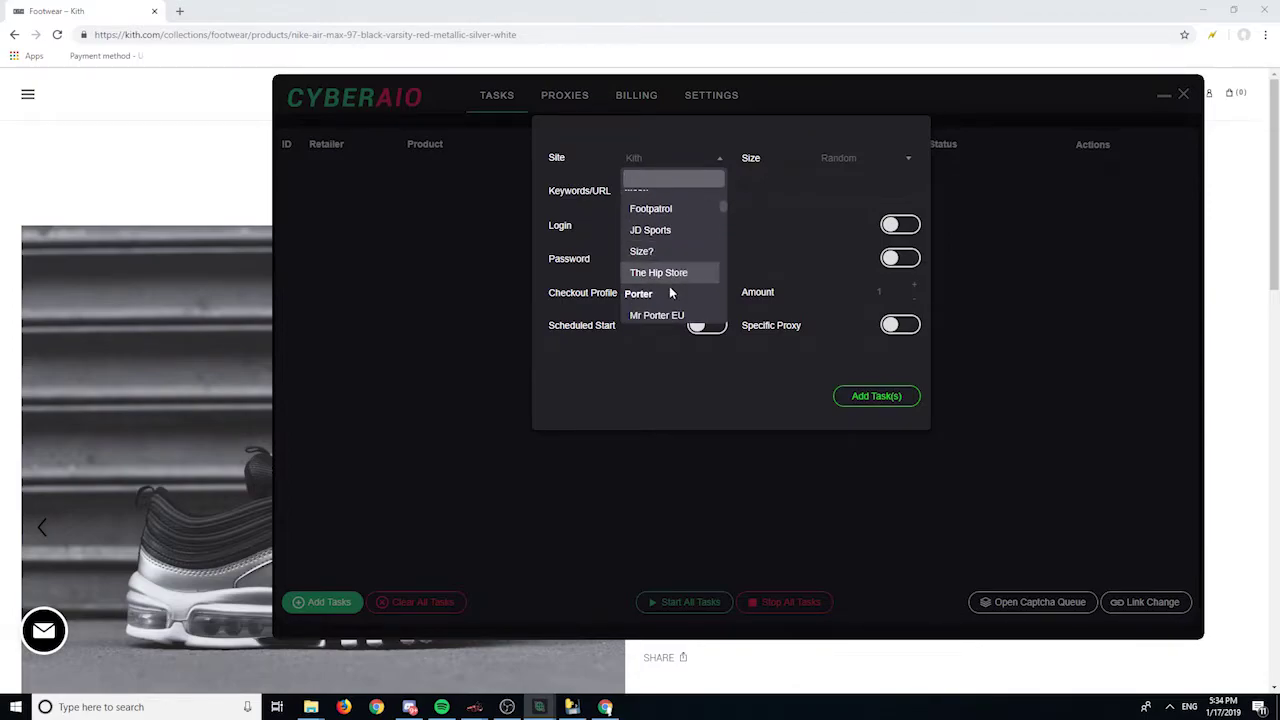
scroll(669, 284, up, 2)
scroll(686, 248, down, 8)
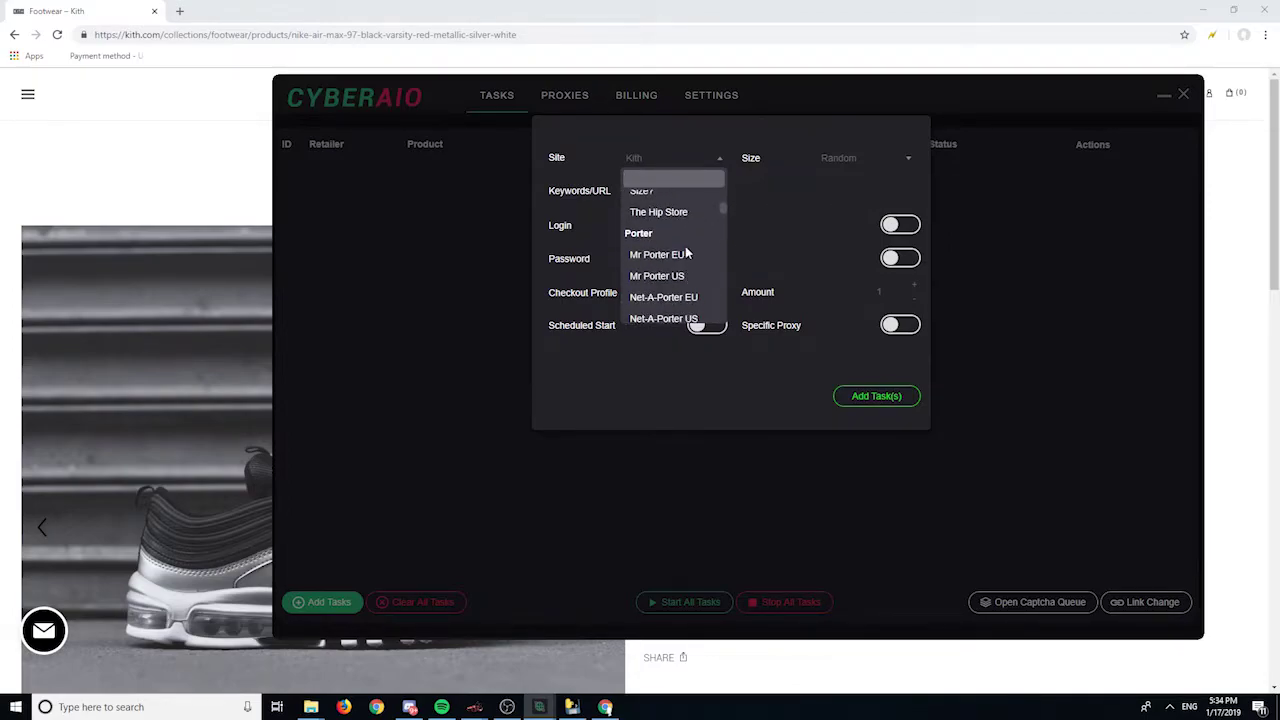
scroll(686, 240, down, 2)
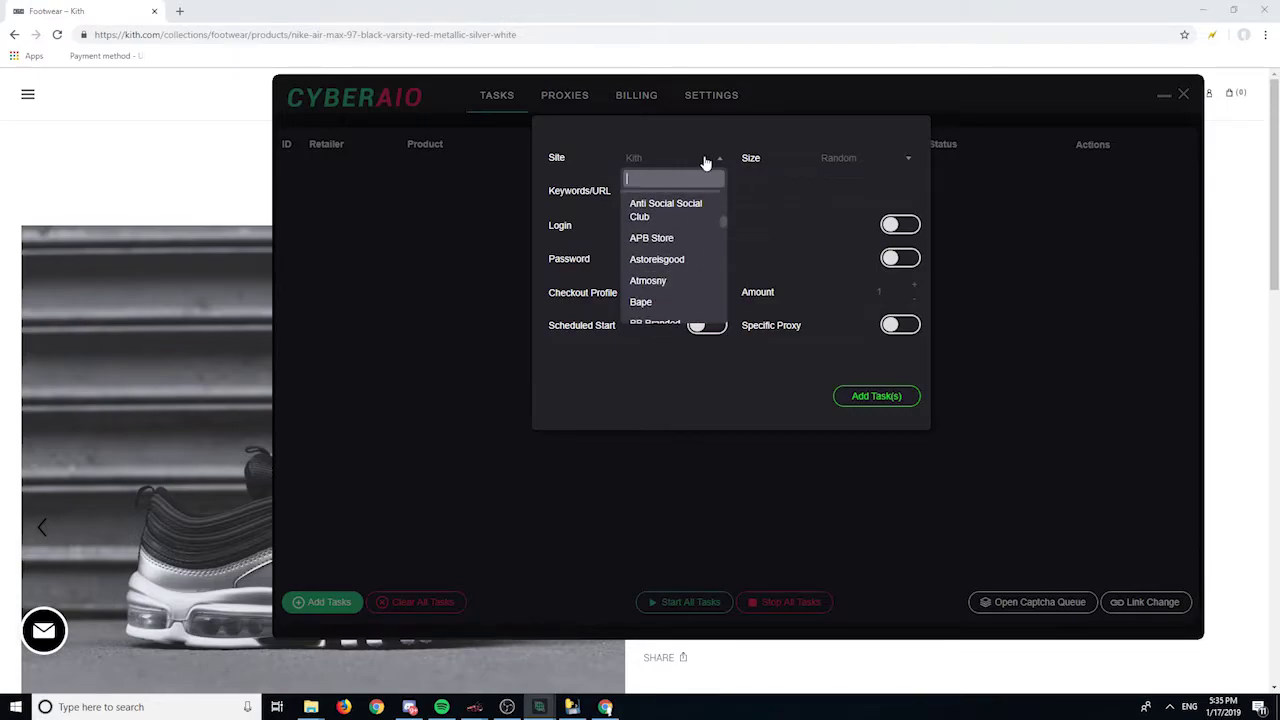
click(702, 163)
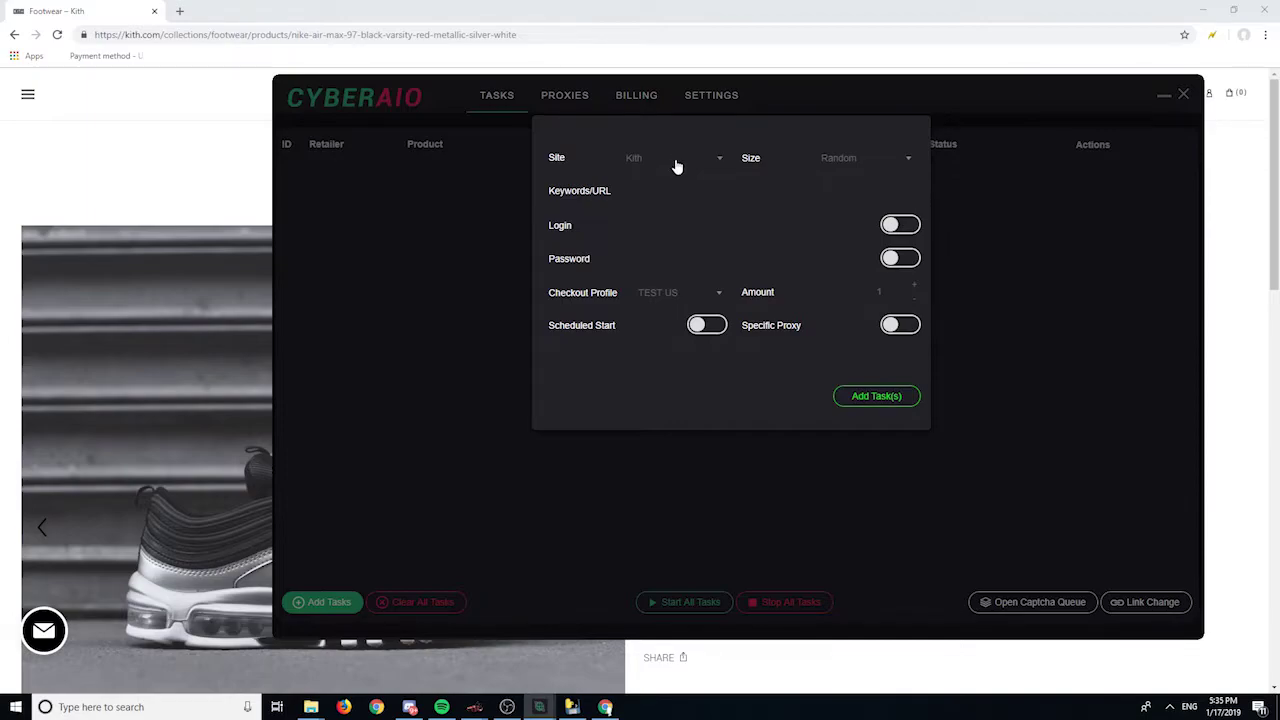
Step: Reopen the site list and confirm Kith as the task's retailer
click(670, 167)
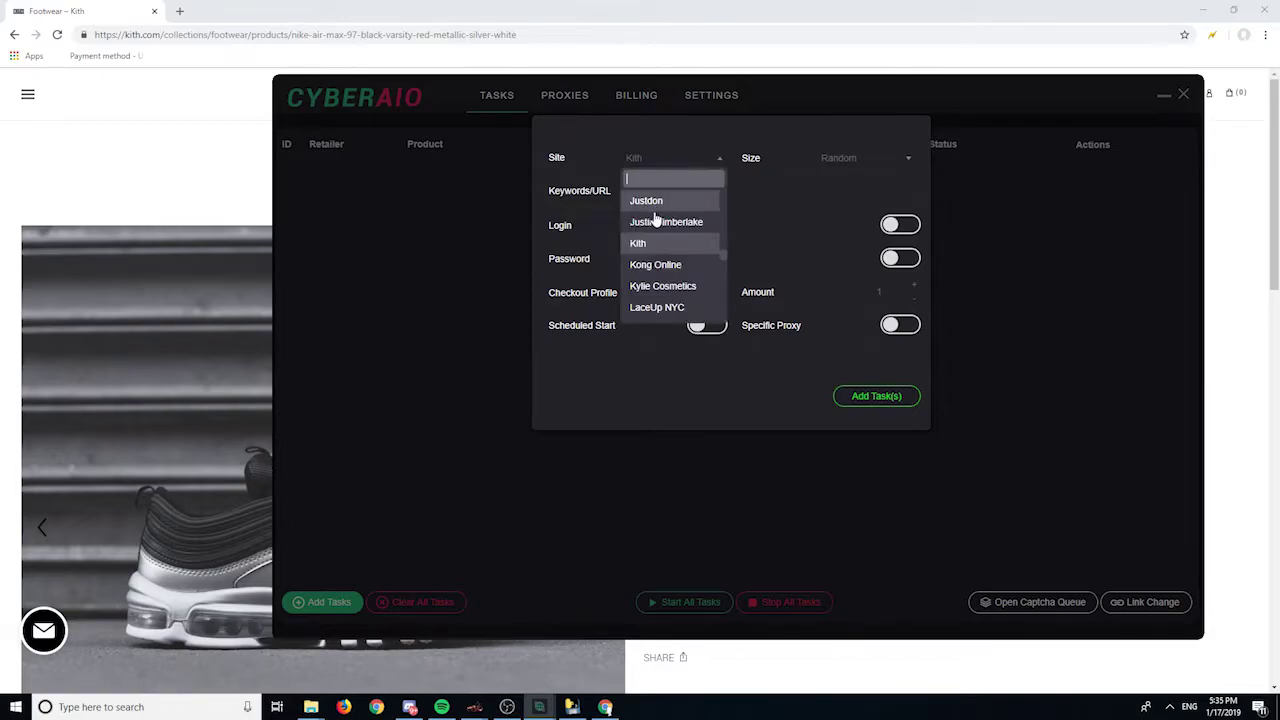
click(651, 243)
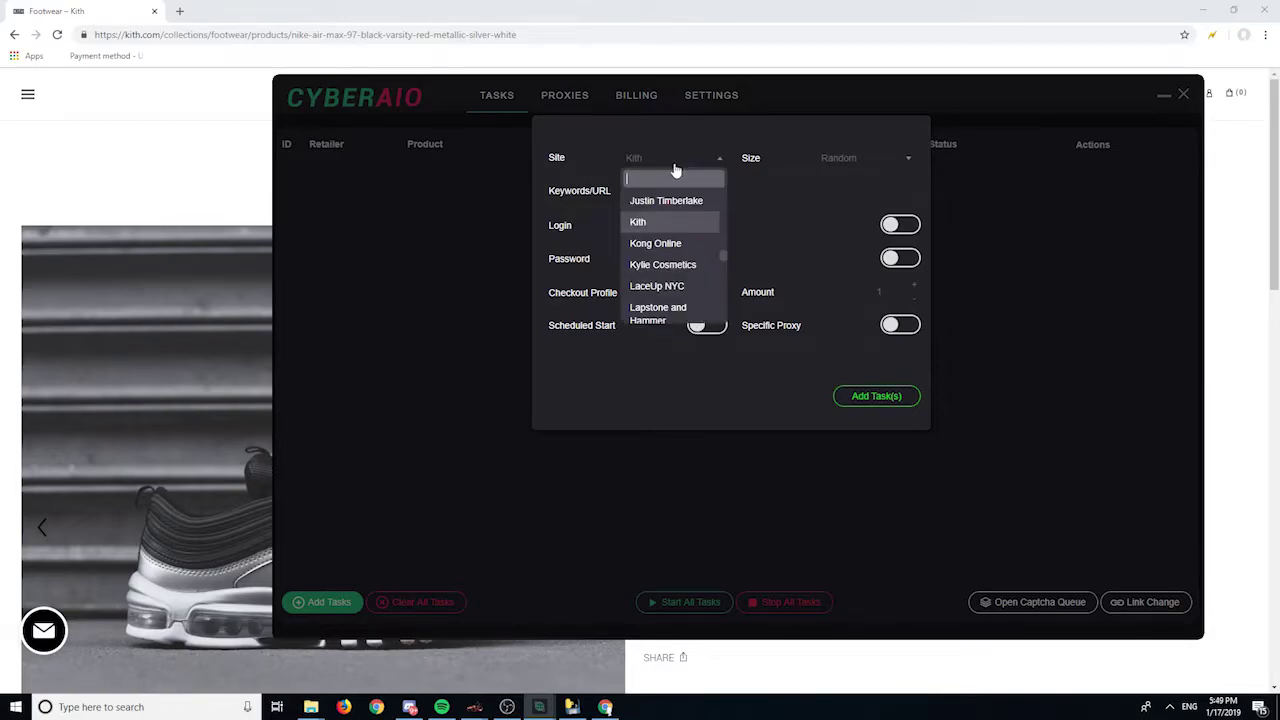
click(657, 222)
click(586, 199)
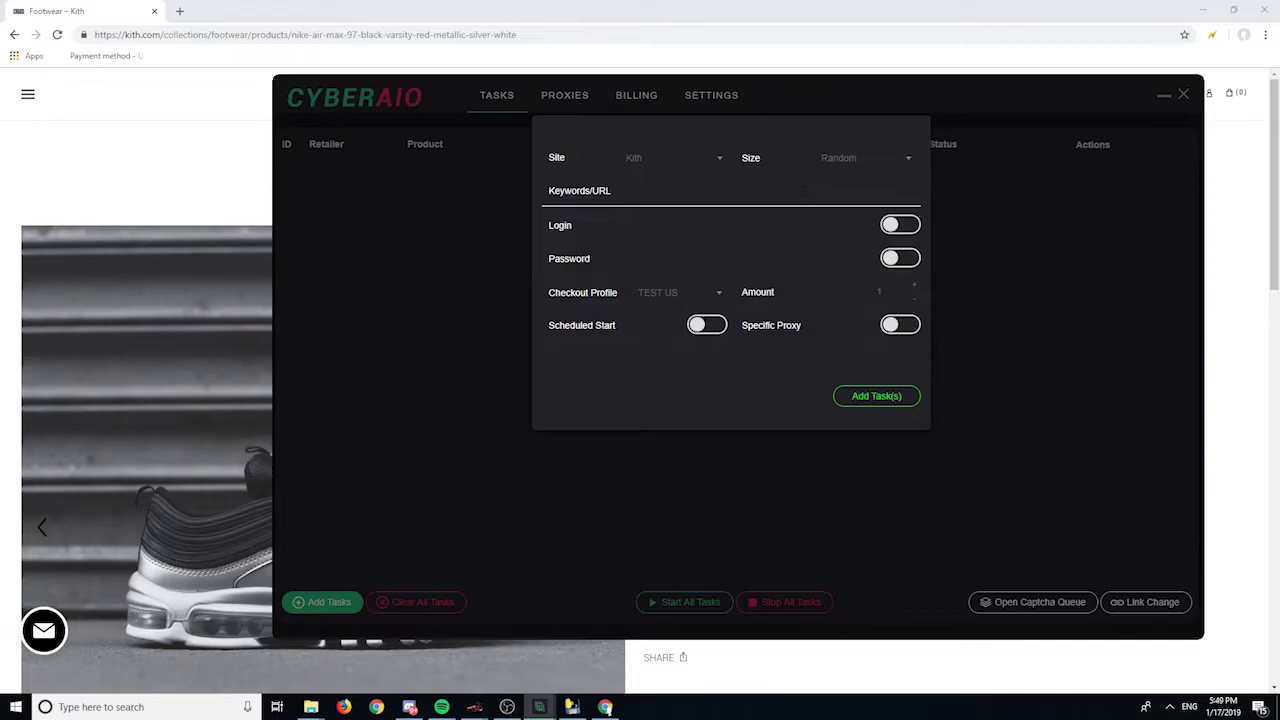
Step: Highlight the NIKE AIR MAX 97 product title on the Kith page, then head back to CyberAIO
click(217, 169)
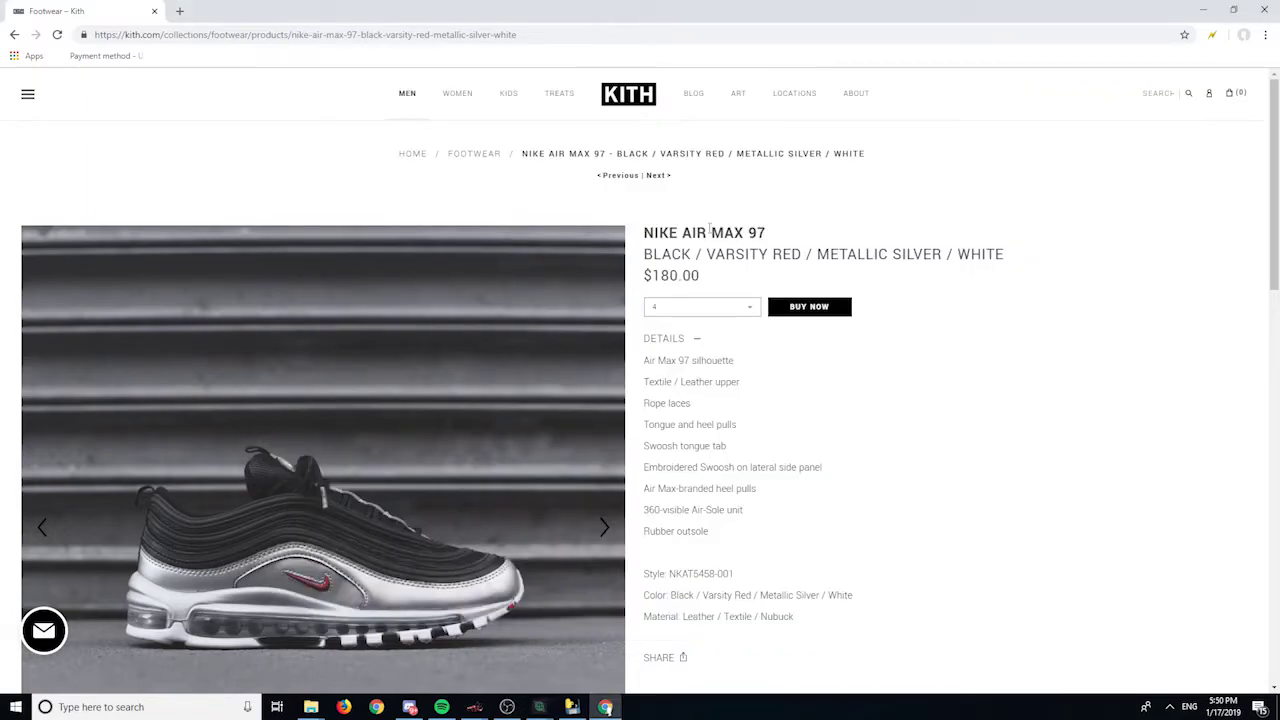
scroll(640, 262, down, 2)
scroll(649, 279, up, 2)
drag(655, 232, 773, 243)
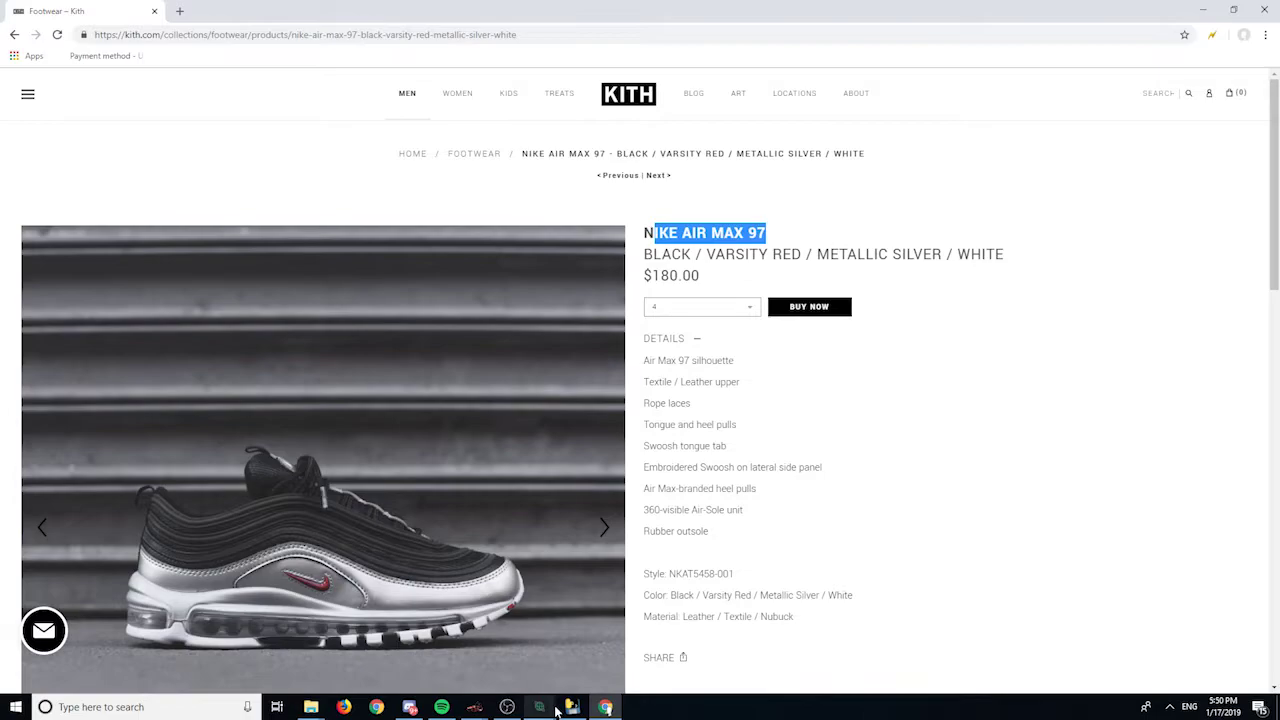
mouse_move(562, 710)
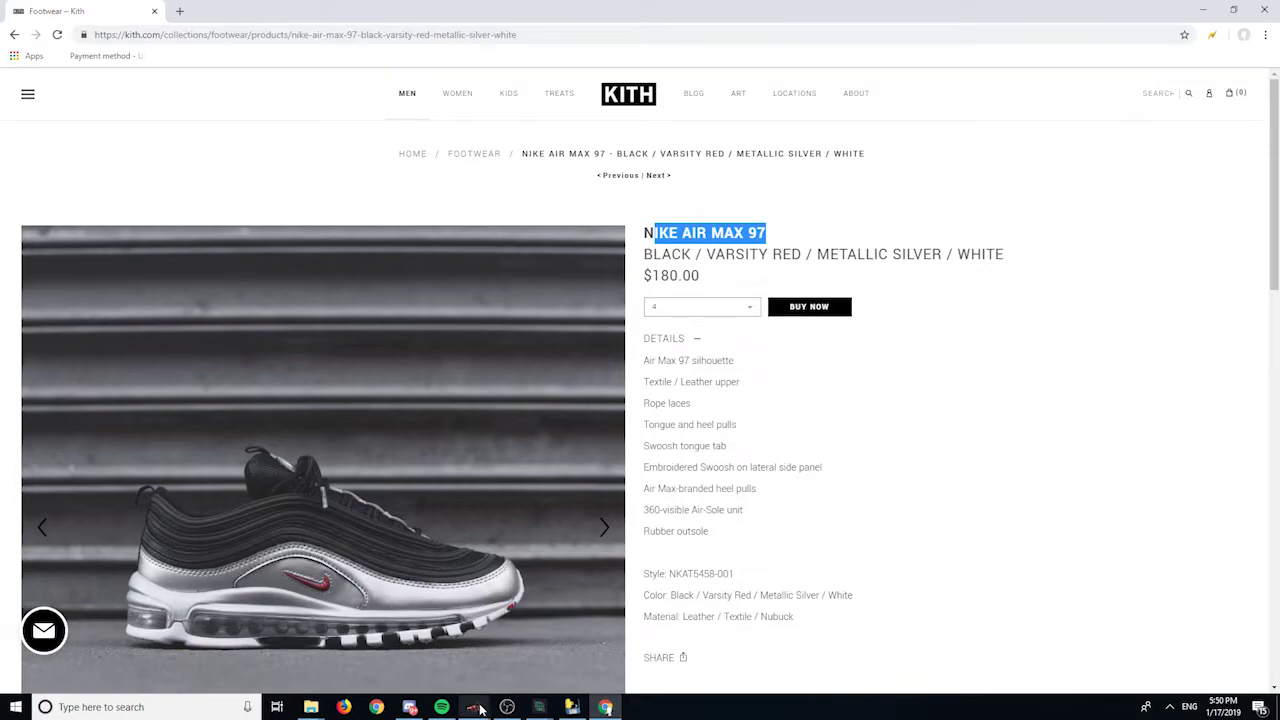
click(540, 709)
Step: Add the keyword tags air, max, 97 and black to the Kith task
click(605, 640)
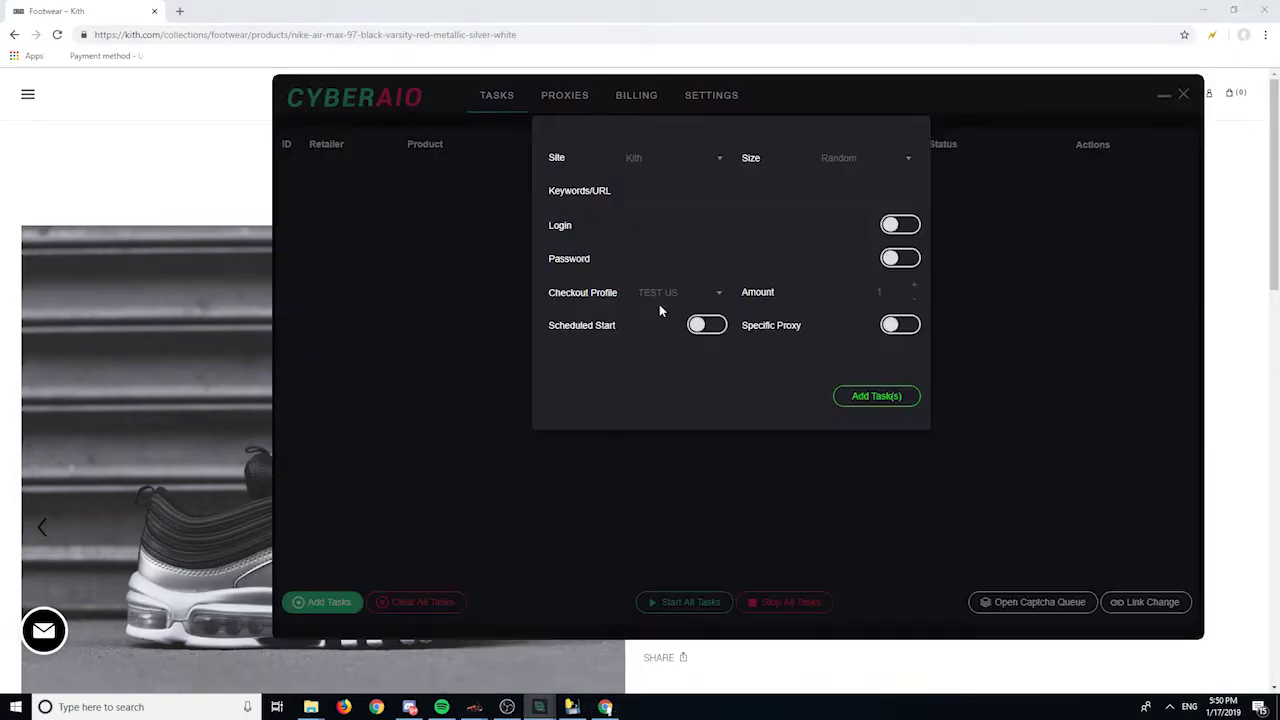
click(700, 190)
text(air)
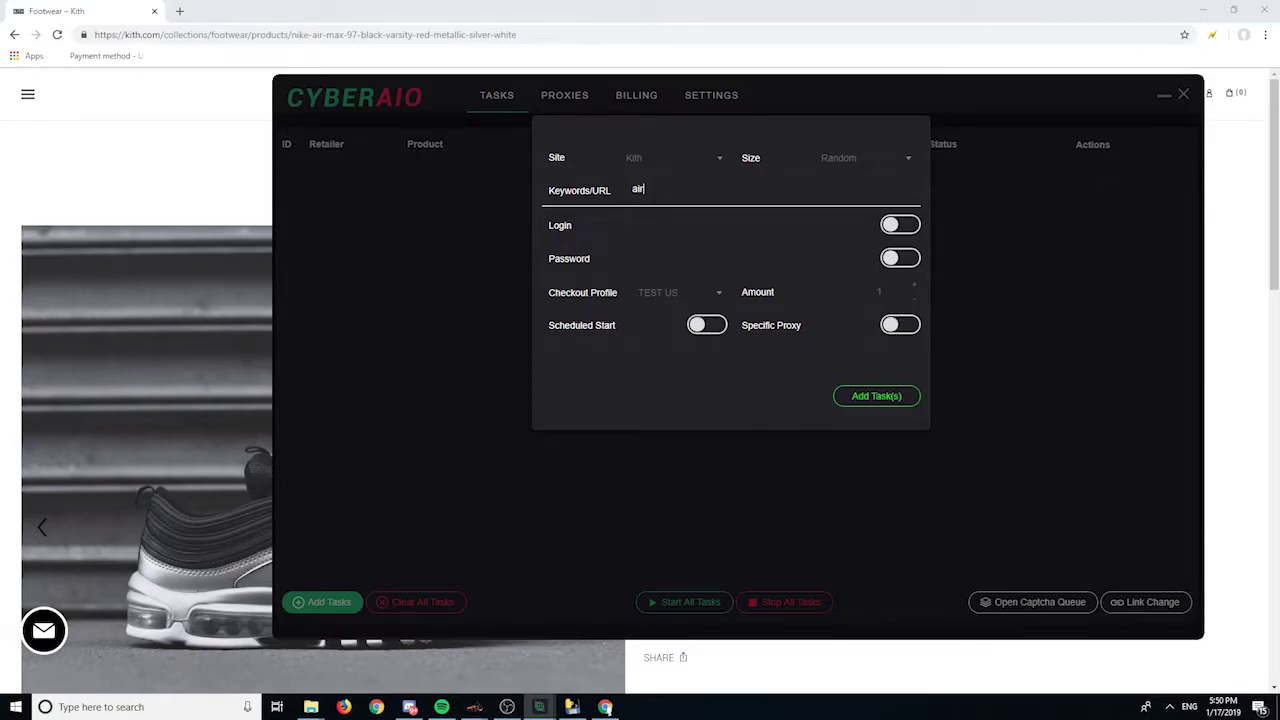
key(Return)
text(max)
key(Return)
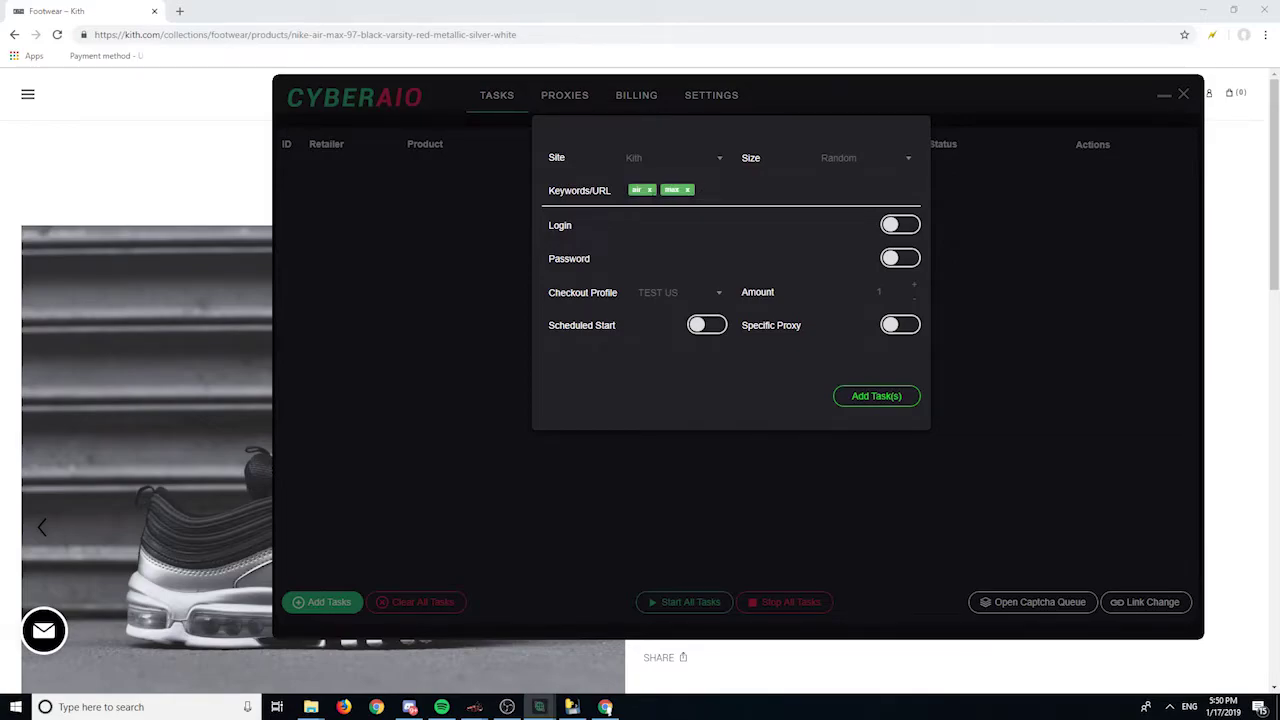
text(97)
key(Return)
text(black)
key(Return)
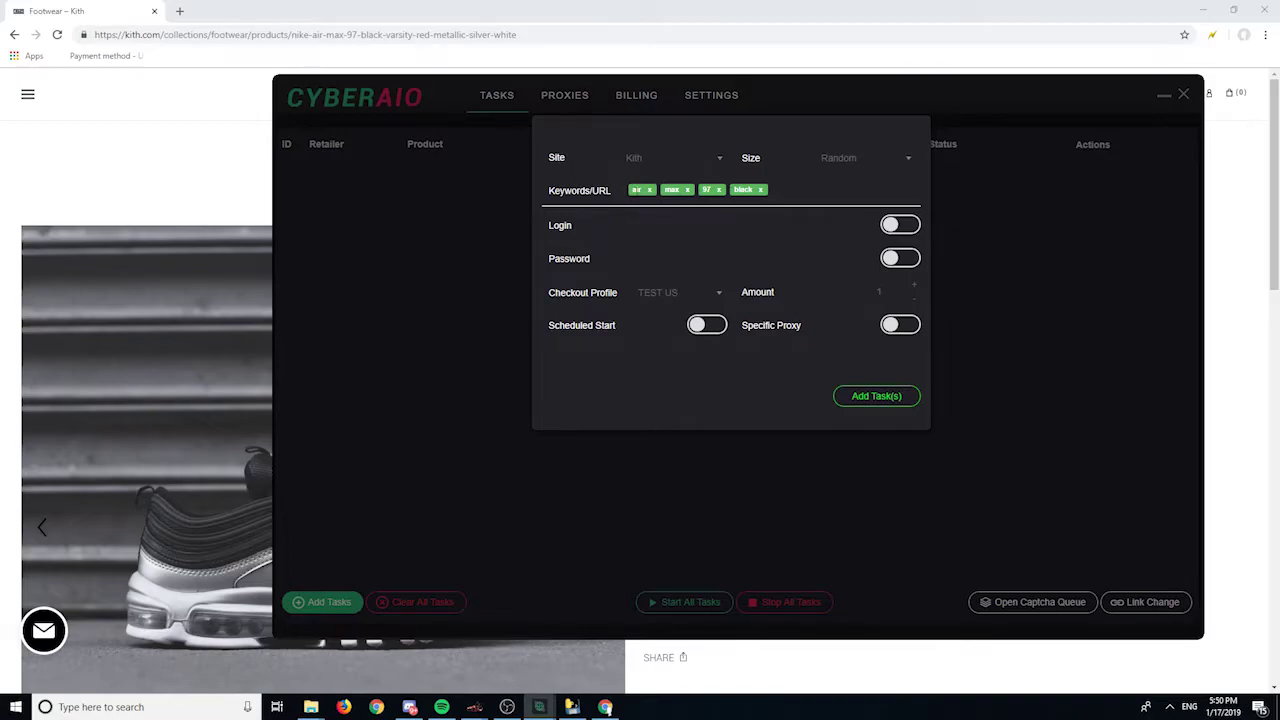
click(240, 186)
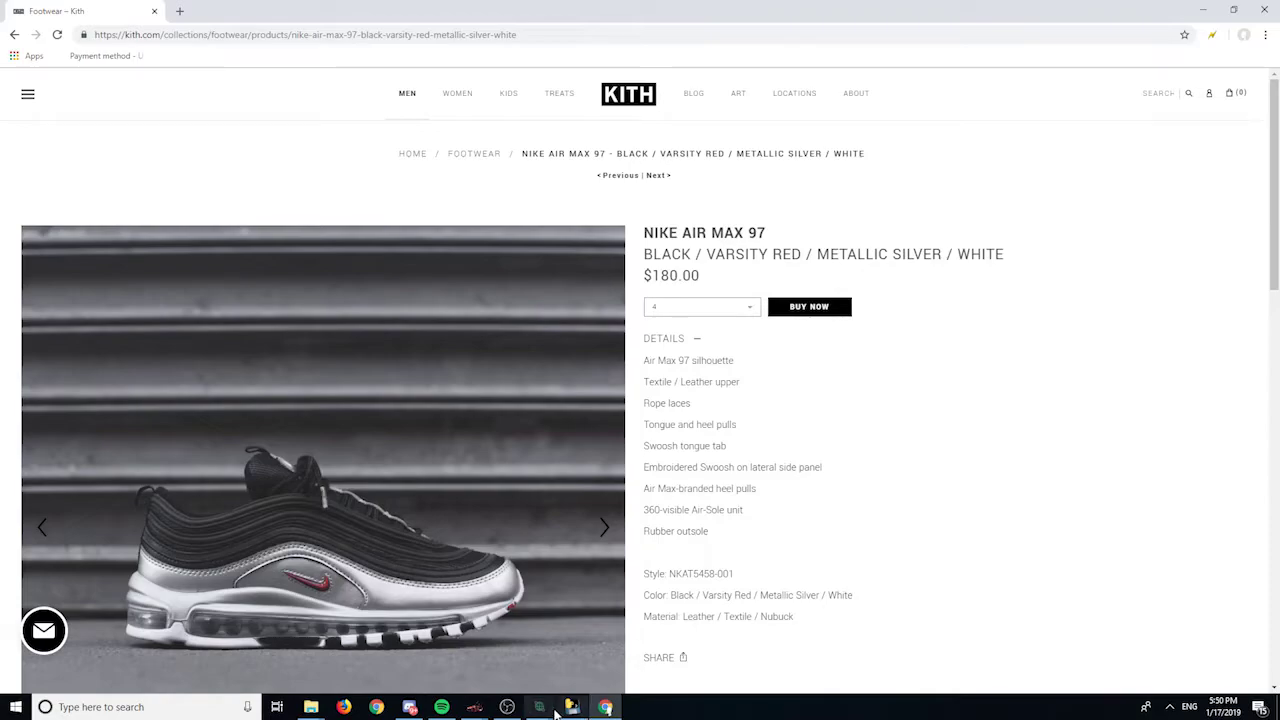
click(605, 648)
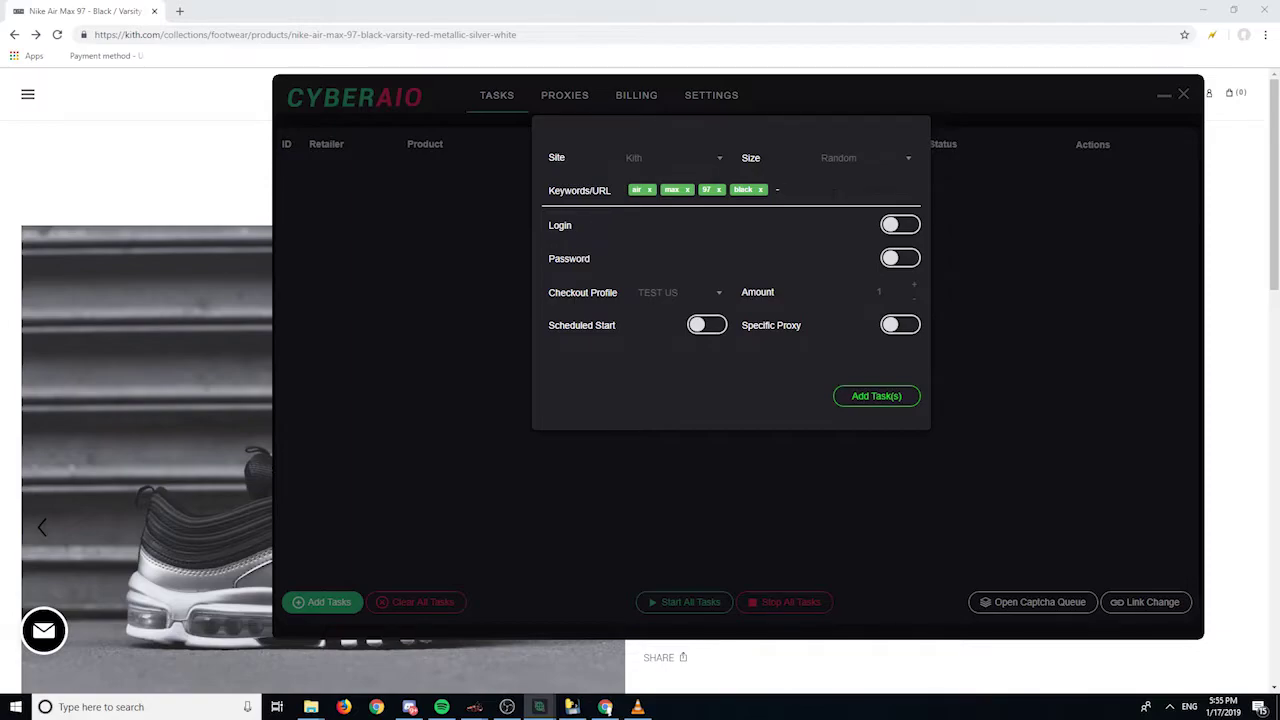
Step: Add and then remove the excluded keyword jordan, keeping the size at Random
text(jordan)
key(Return)
key(BackSpace)
click(852, 158)
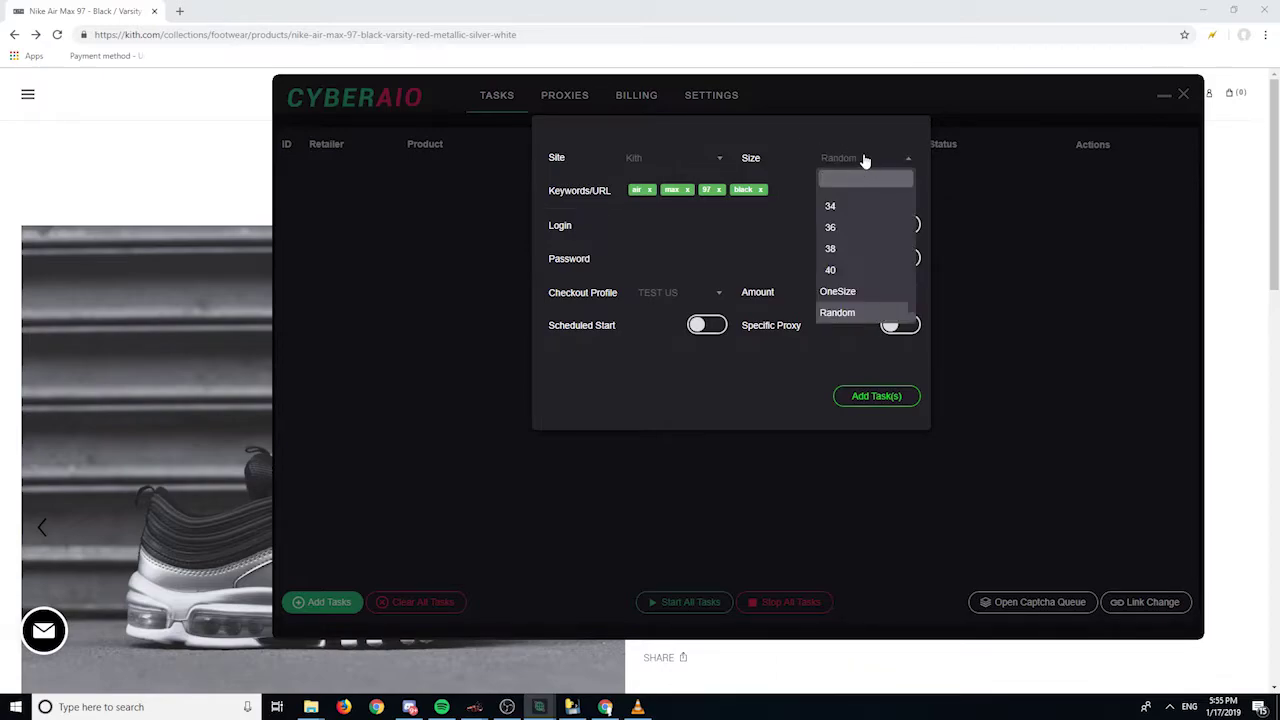
scroll(865, 225, up, 10)
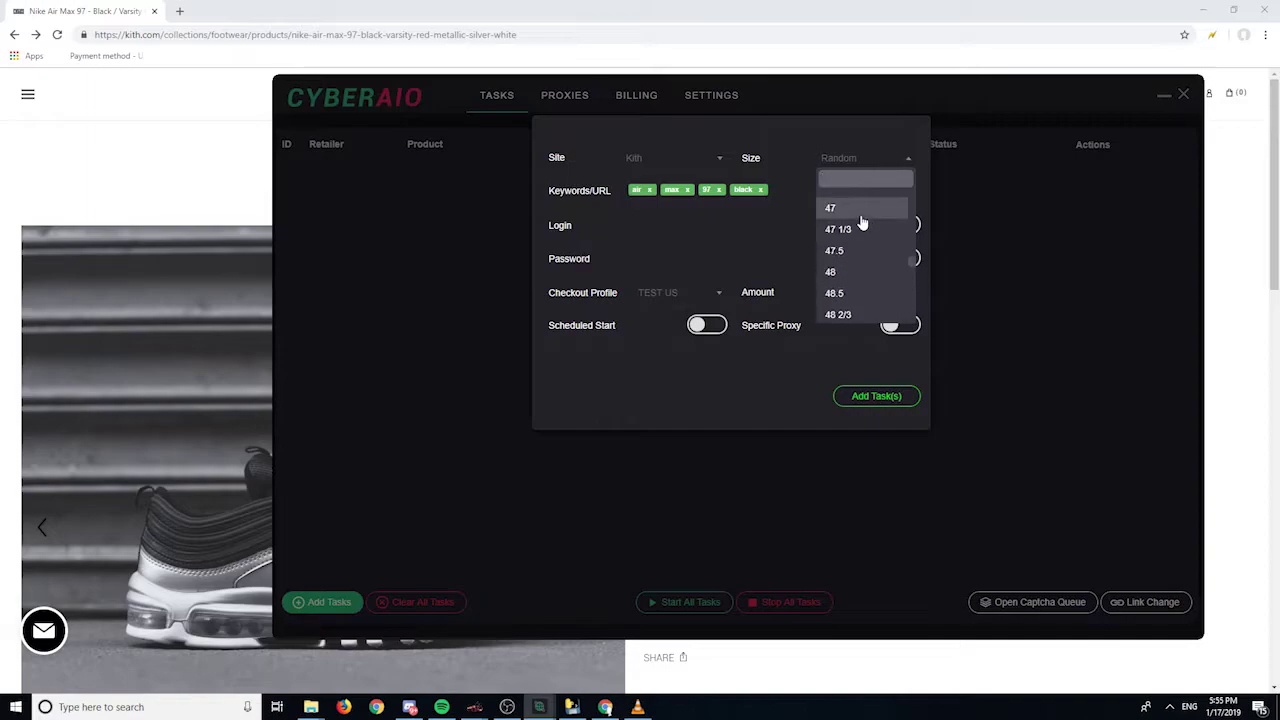
scroll(861, 215, up, 5)
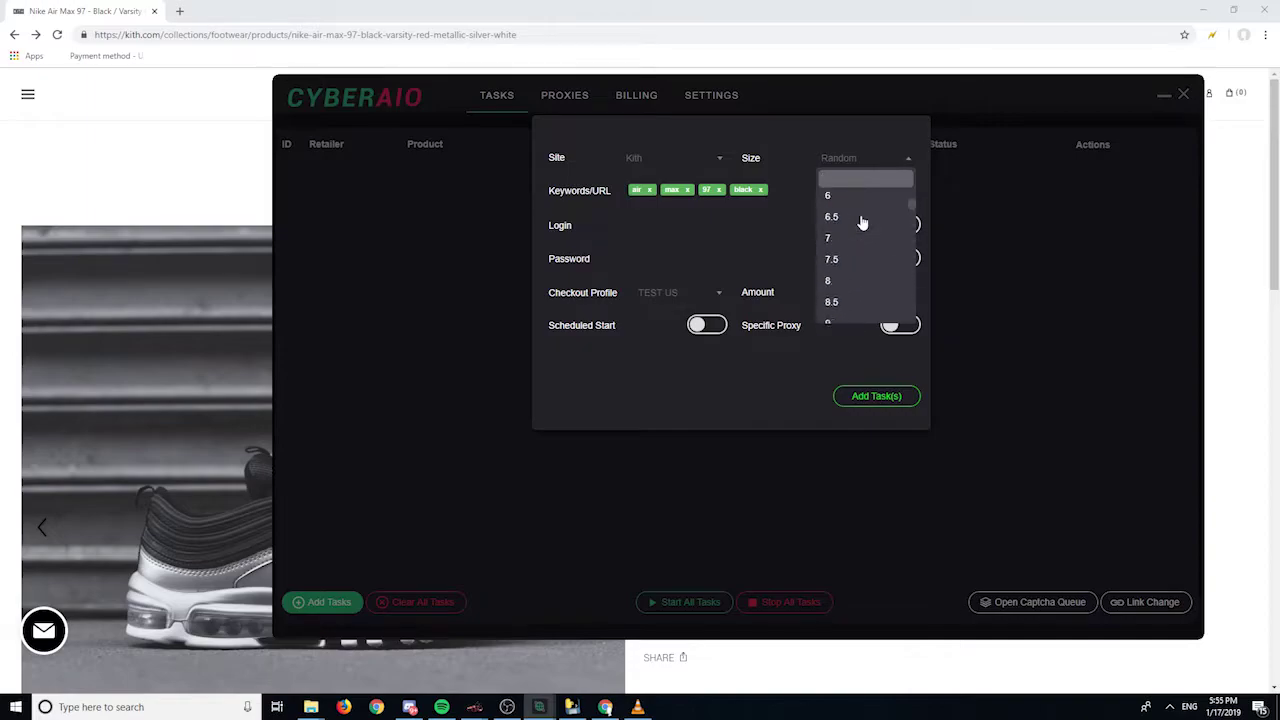
click(863, 161)
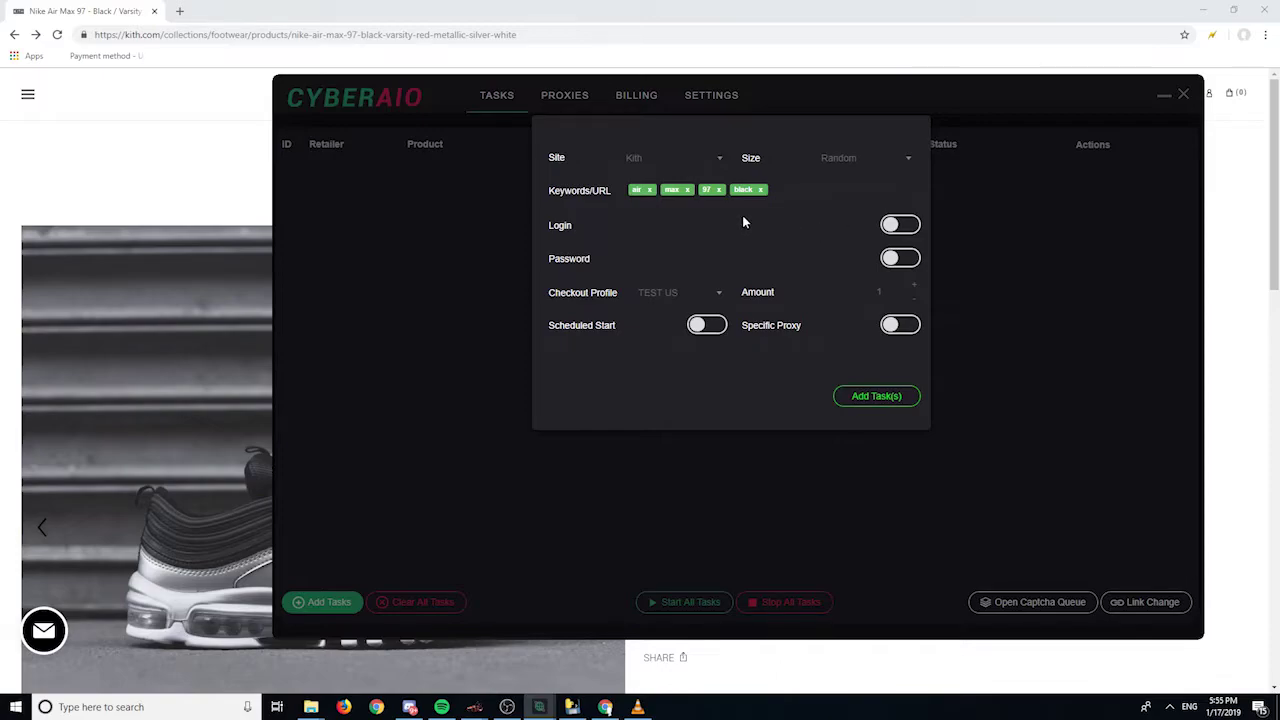
Step: Leave account login and password off, and keep TEST US as the checkout profile
click(893, 227)
click(910, 228)
click(895, 259)
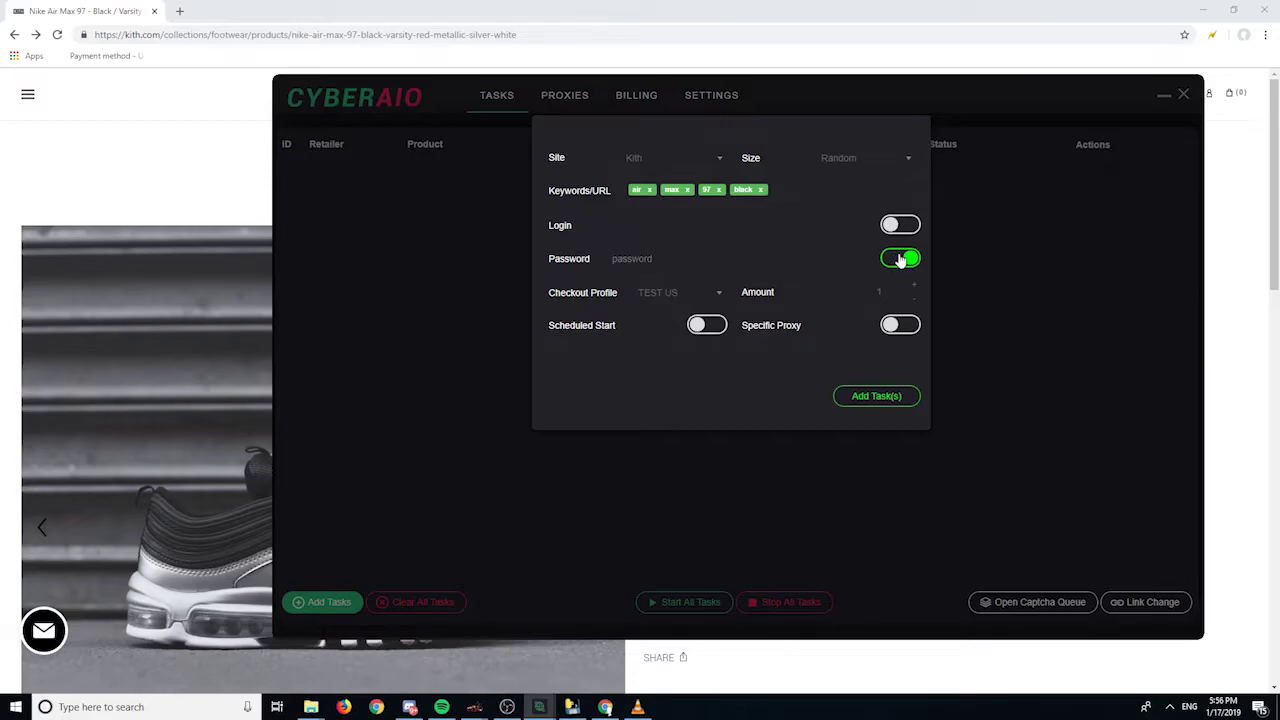
click(901, 260)
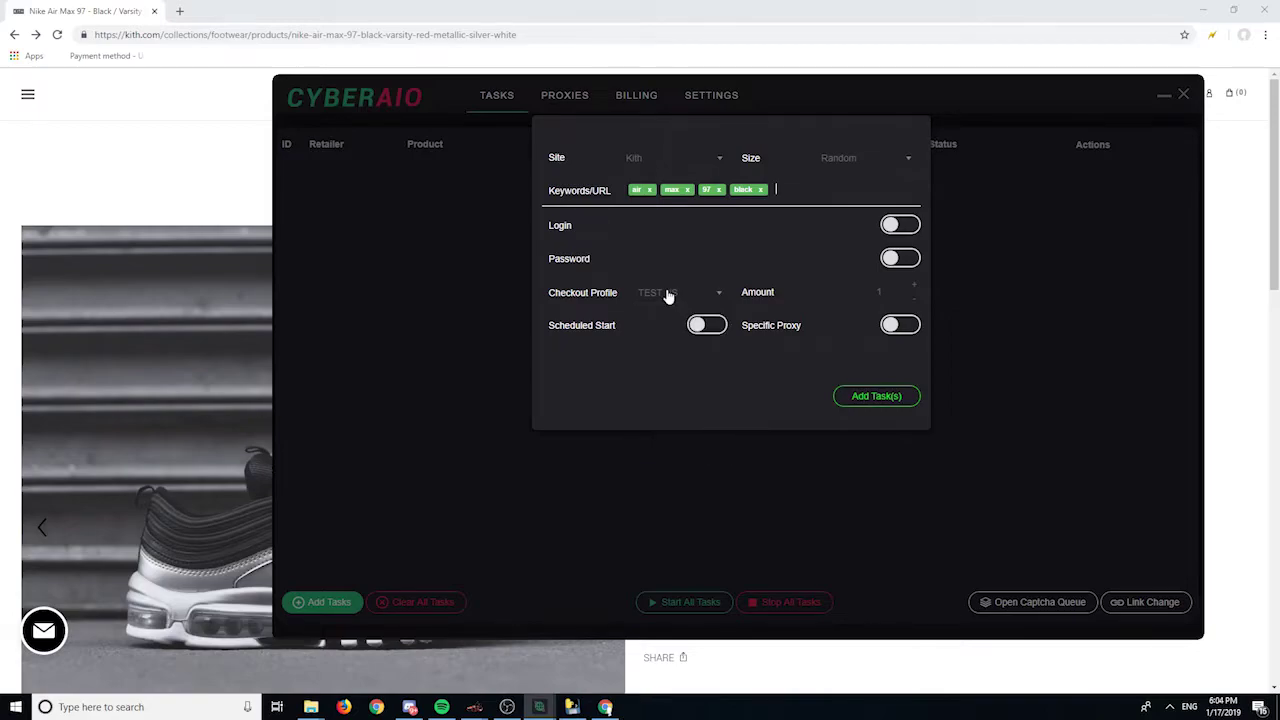
click(670, 295)
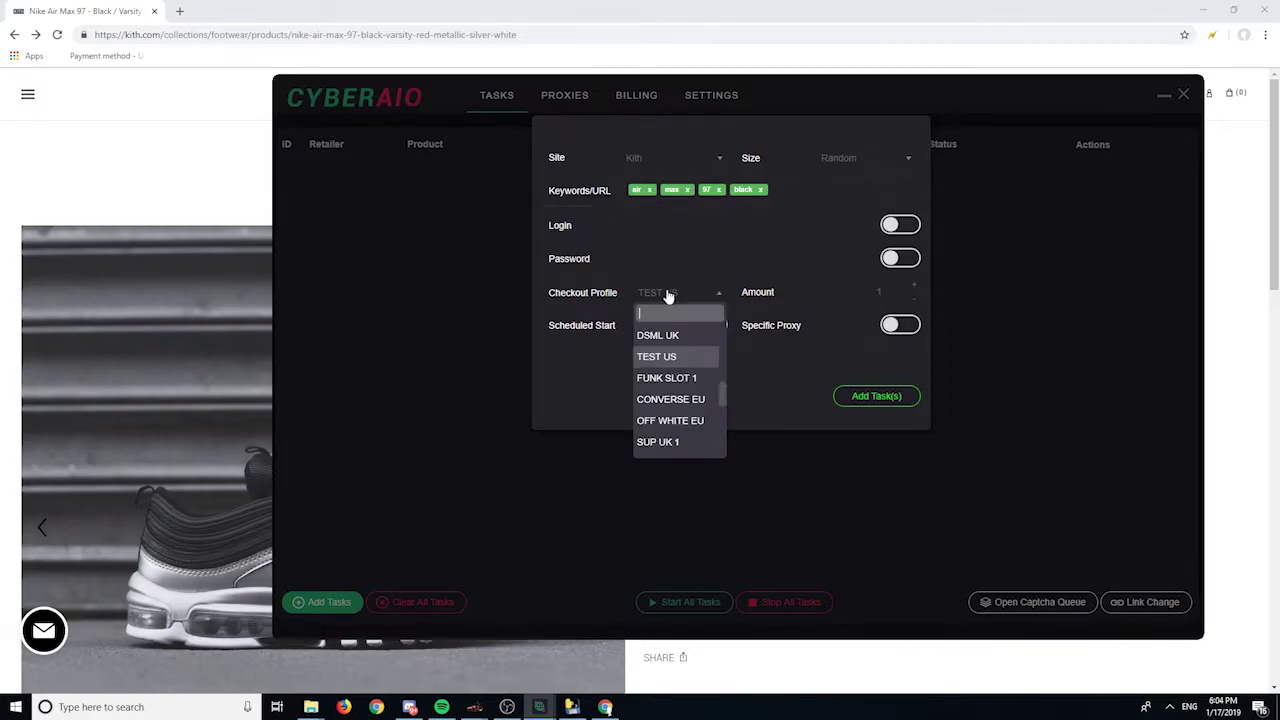
click(668, 358)
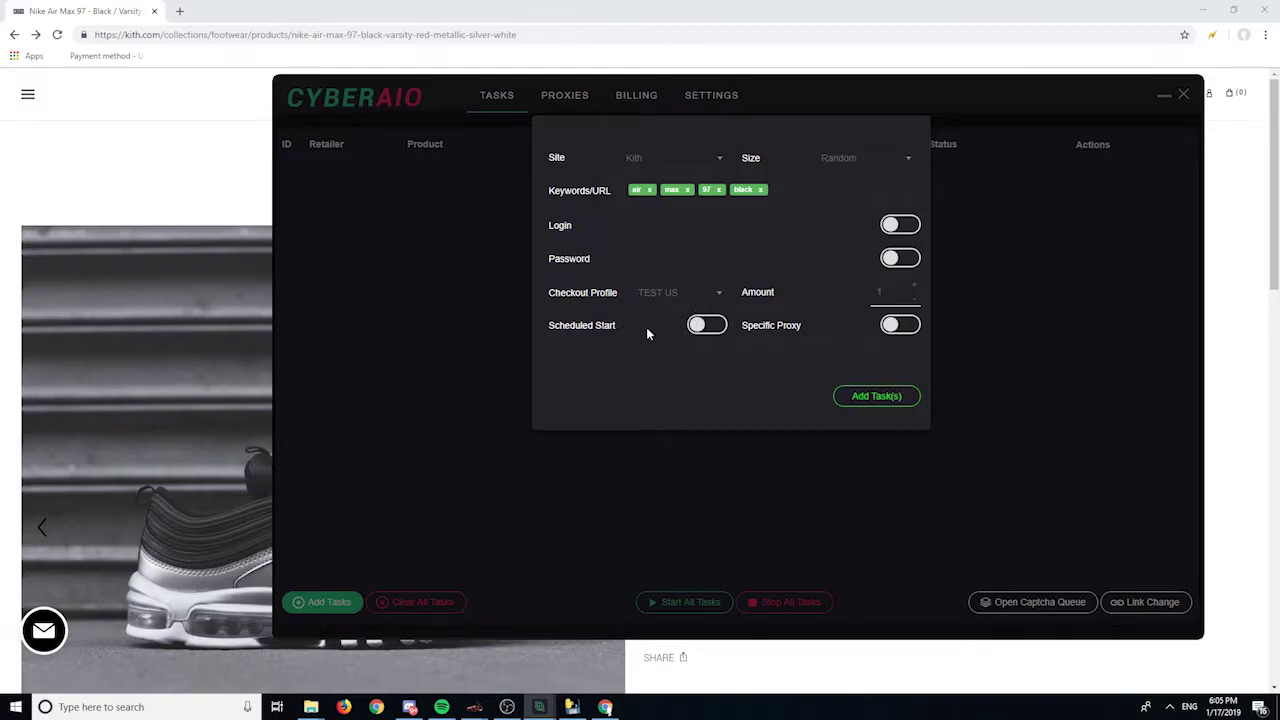
click(706, 326)
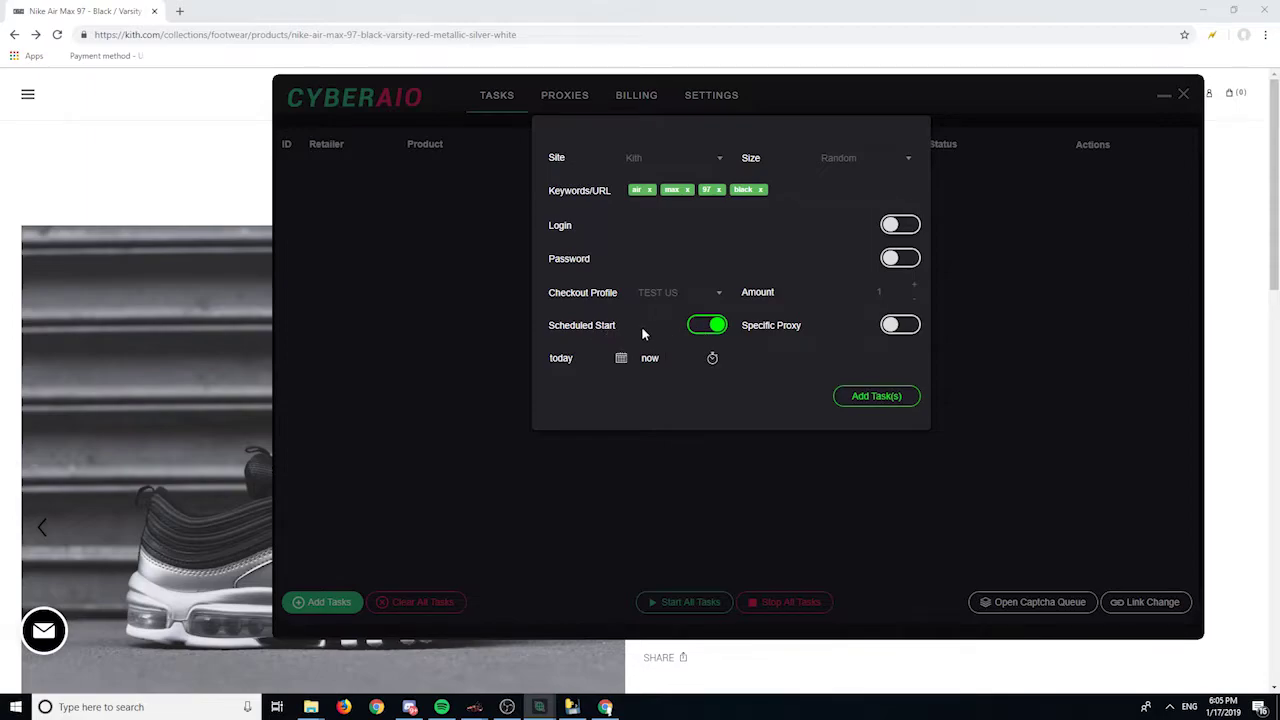
click(710, 327)
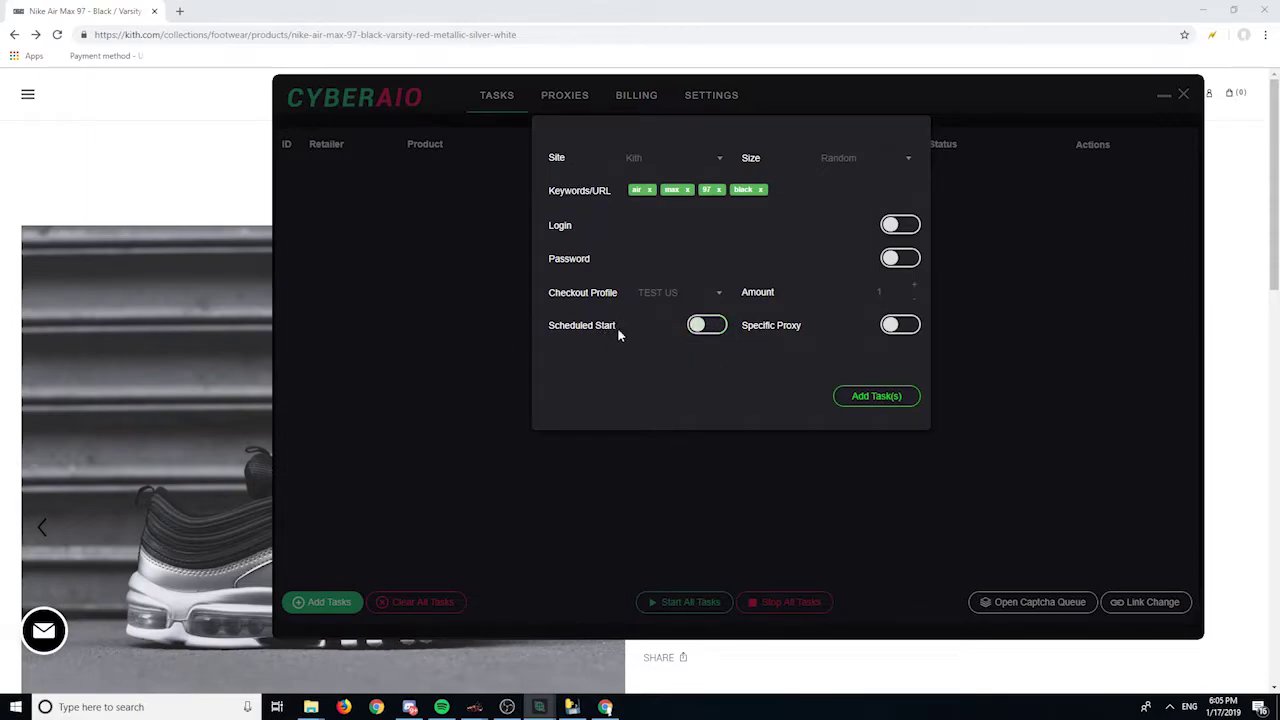
click(913, 331)
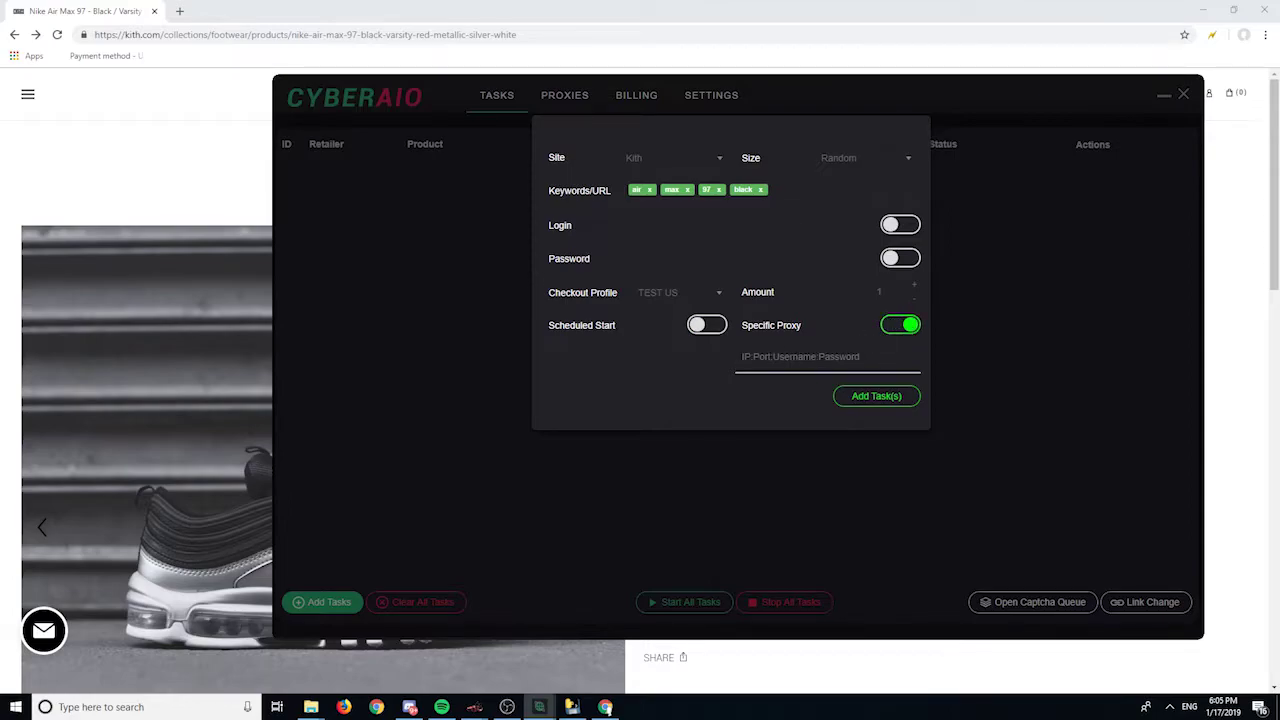
click(905, 327)
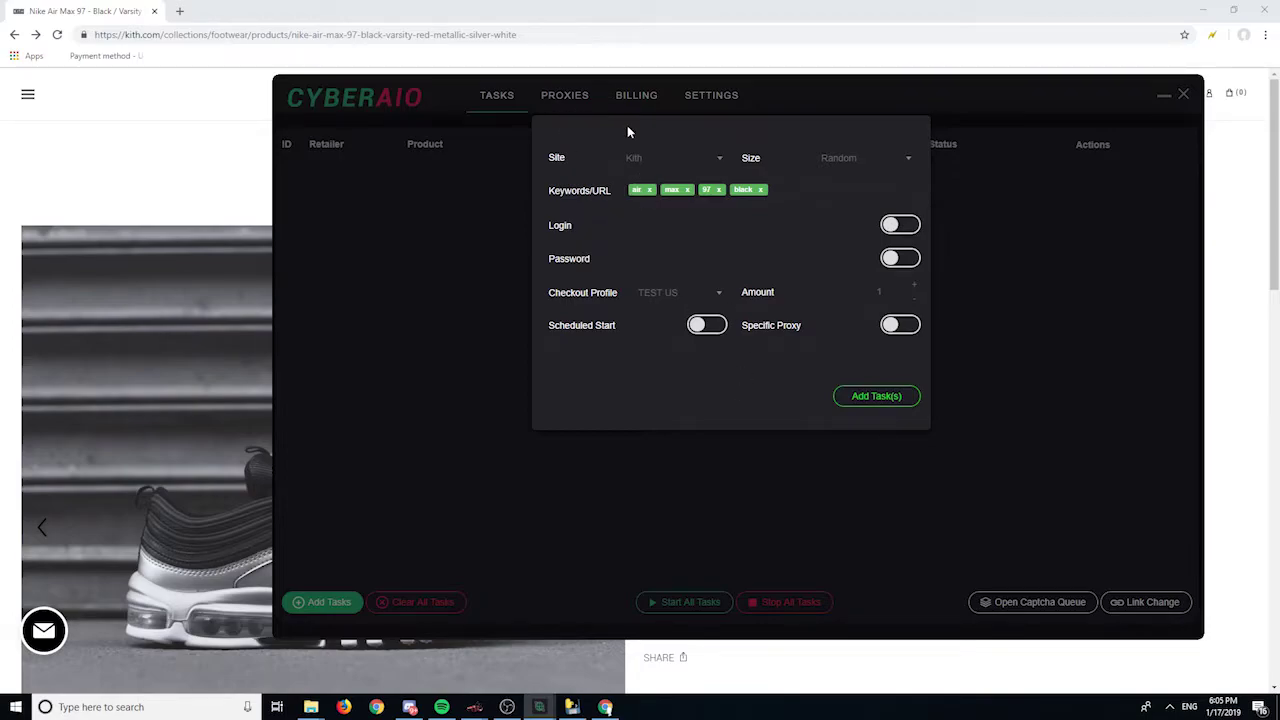
Step: Add the Kith task to the task list three times and close the task form
click(869, 398)
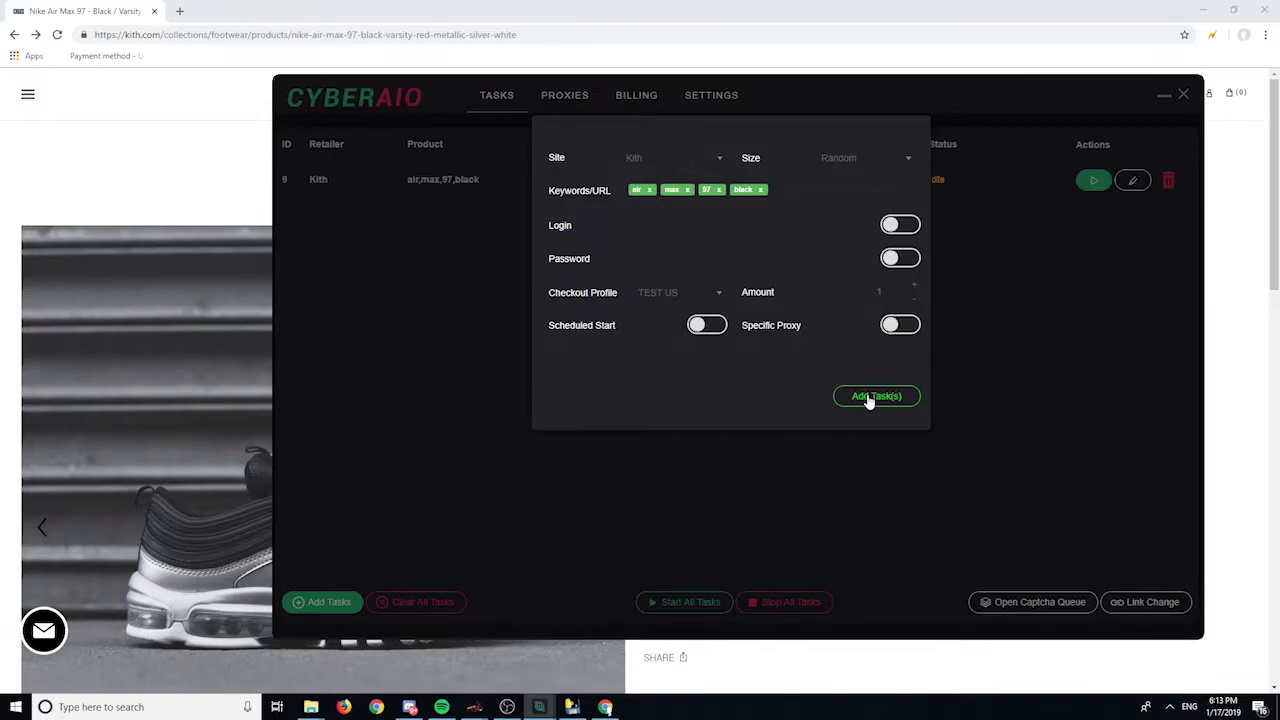
click(869, 398)
click(869, 398)
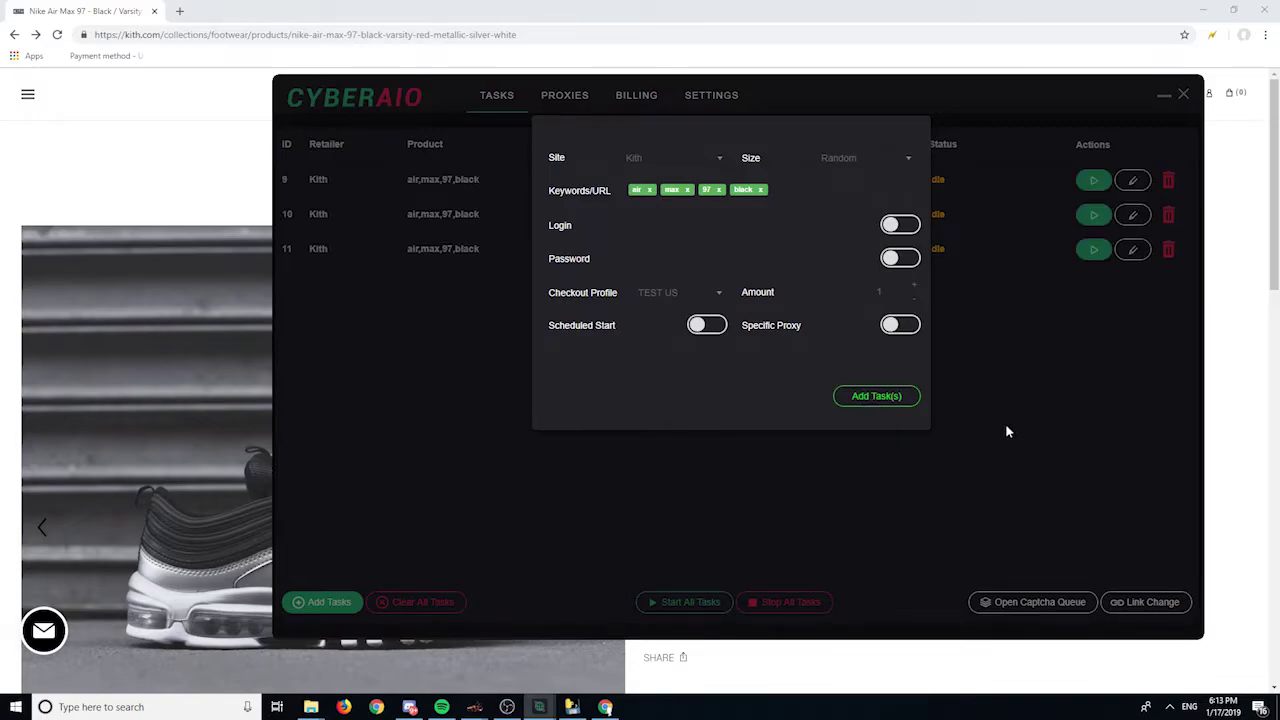
click(1011, 336)
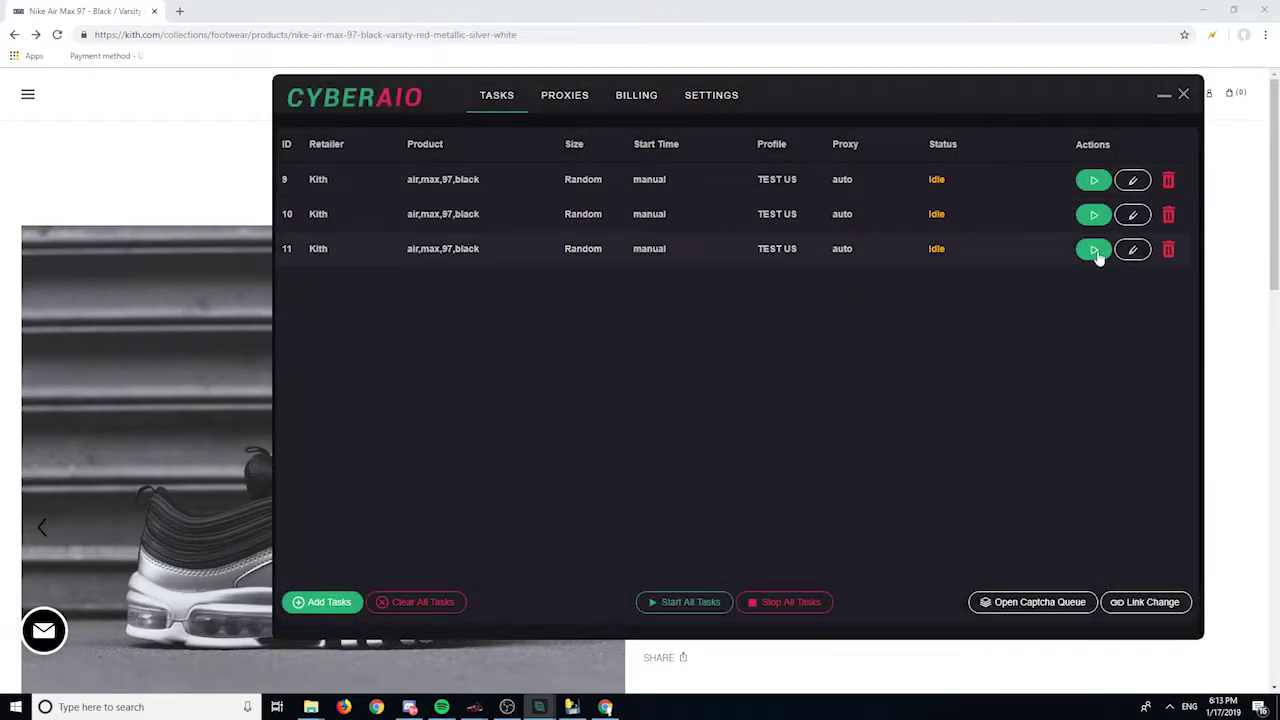
Step: Delete duplicate tasks 11 and 10, leaving only task 9
click(1134, 251)
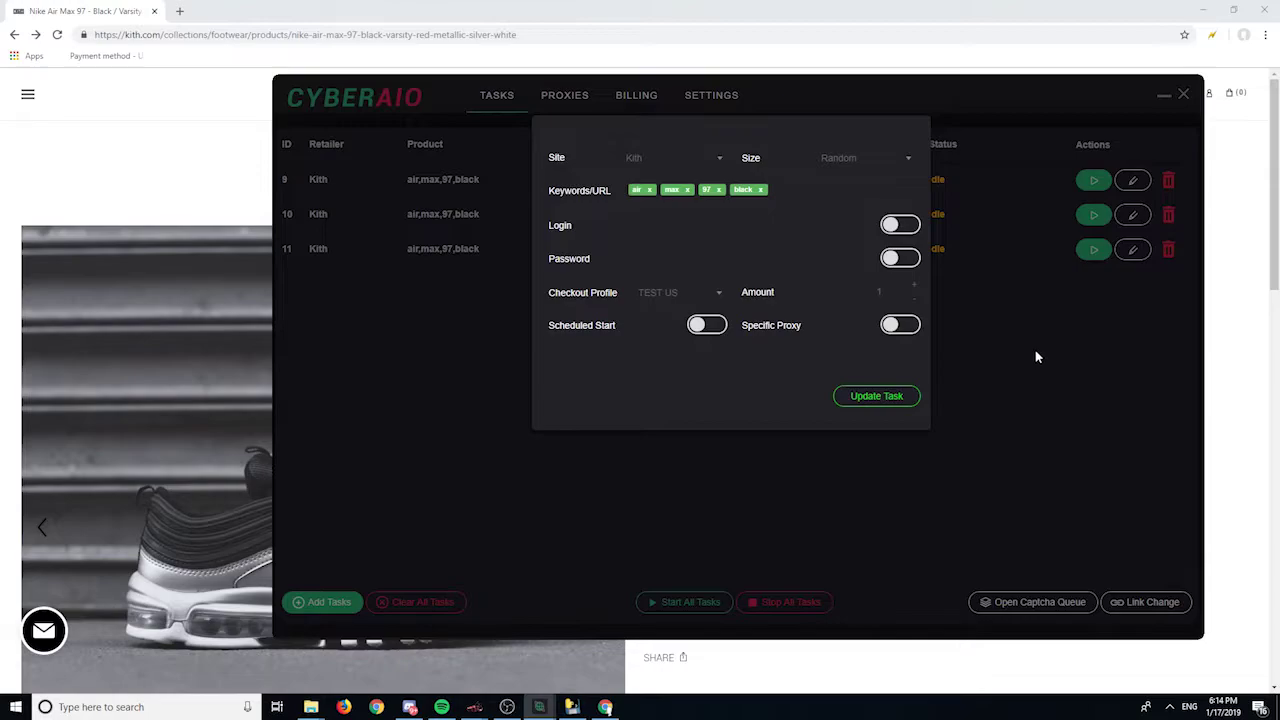
click(1036, 353)
click(1168, 249)
click(1168, 214)
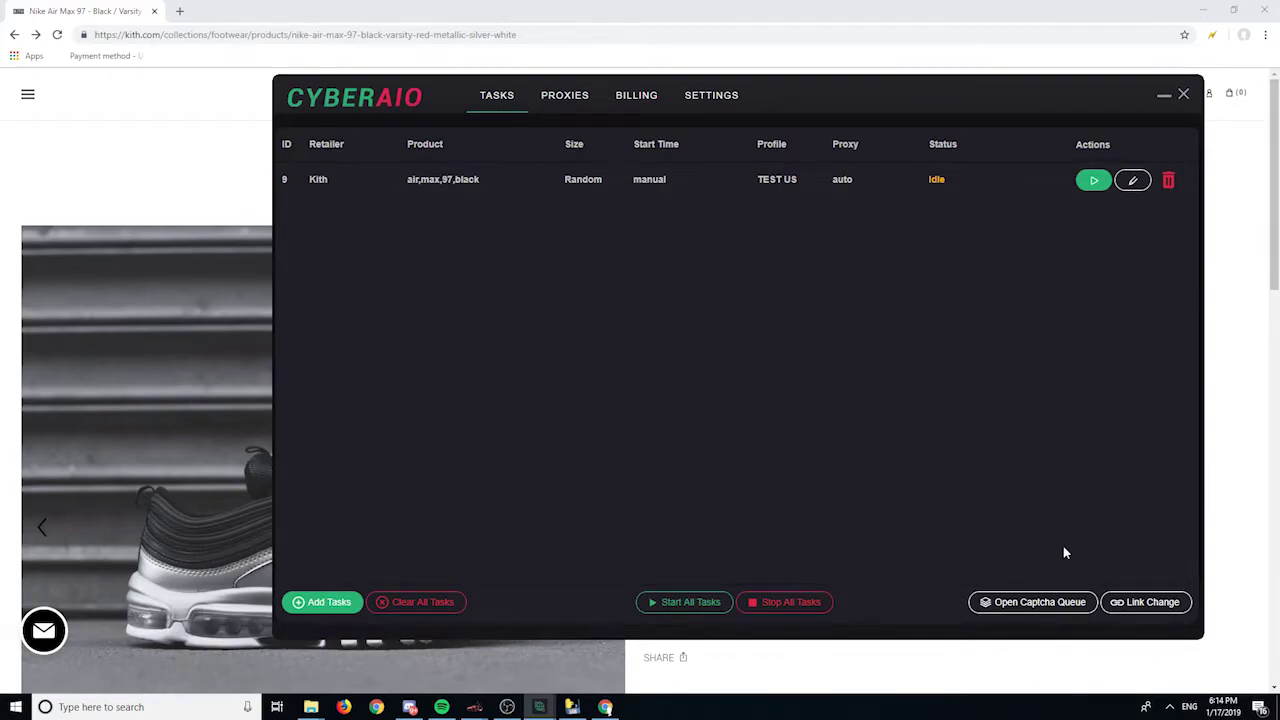
Step: Open the captcha queue and scroll through Solver 1's YouTube feed
click(1027, 604)
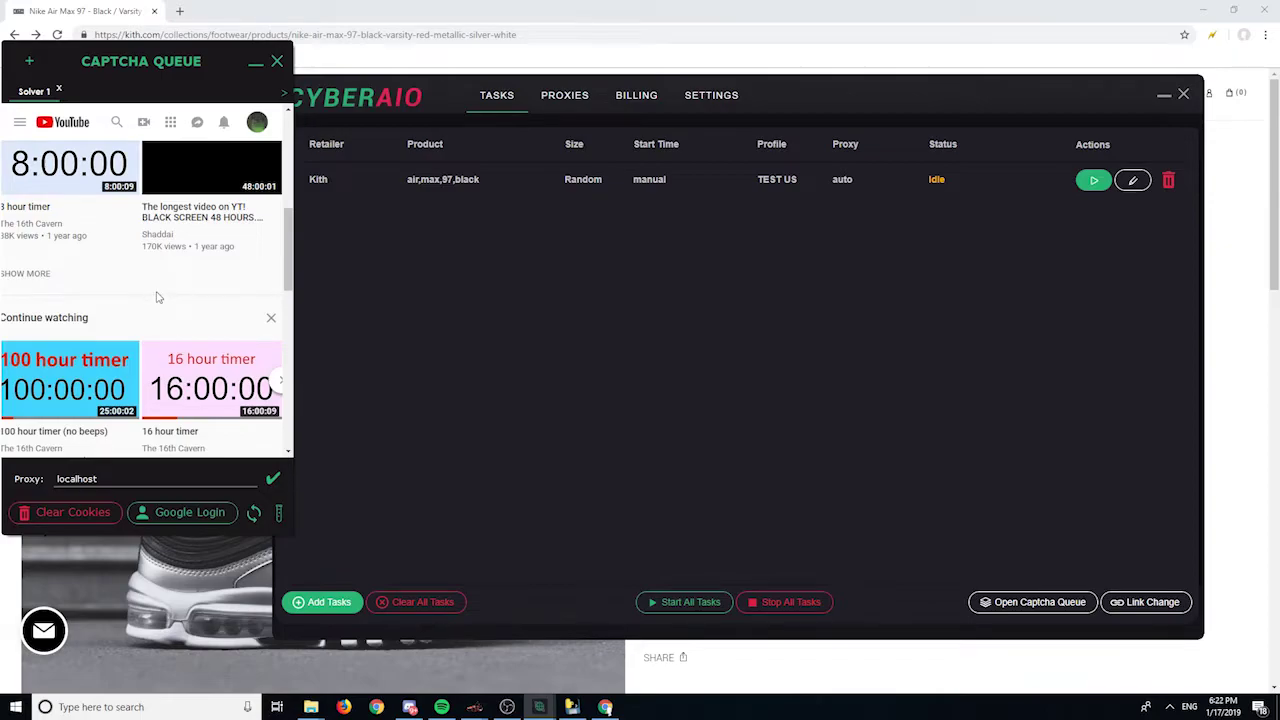
scroll(157, 297, up, 3)
scroll(157, 297, down, 2)
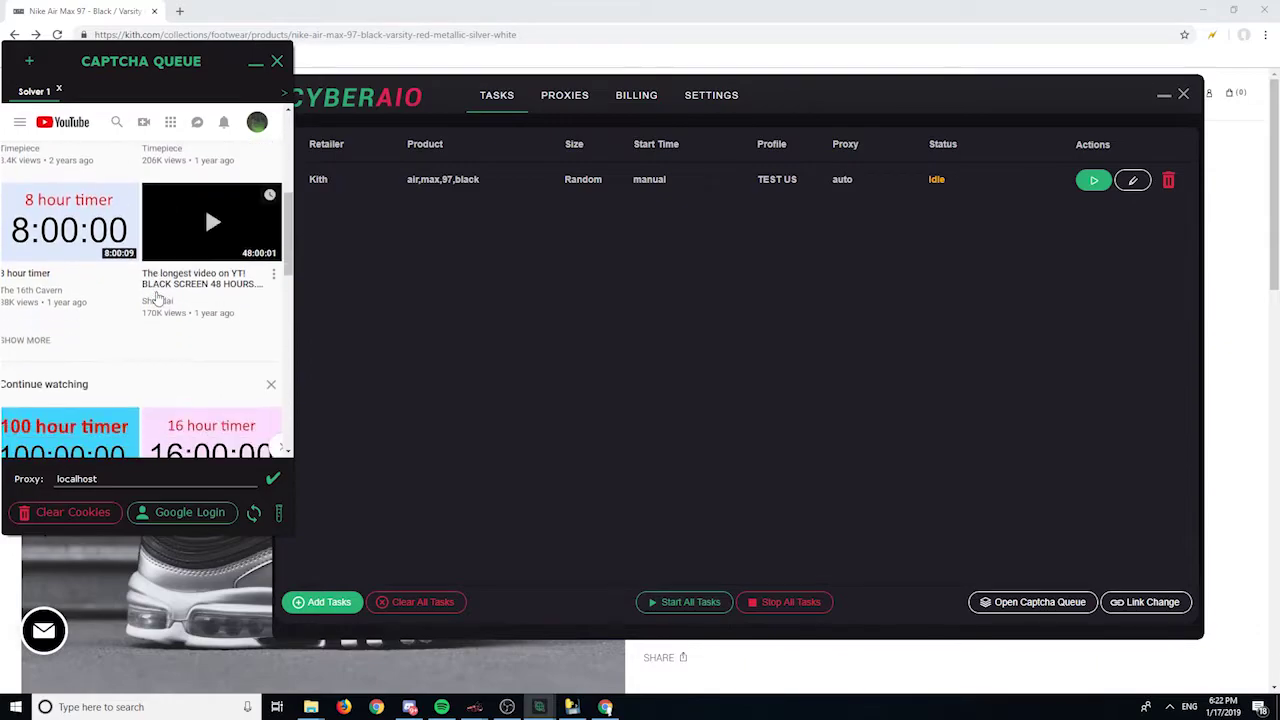
scroll(157, 297, down, 2)
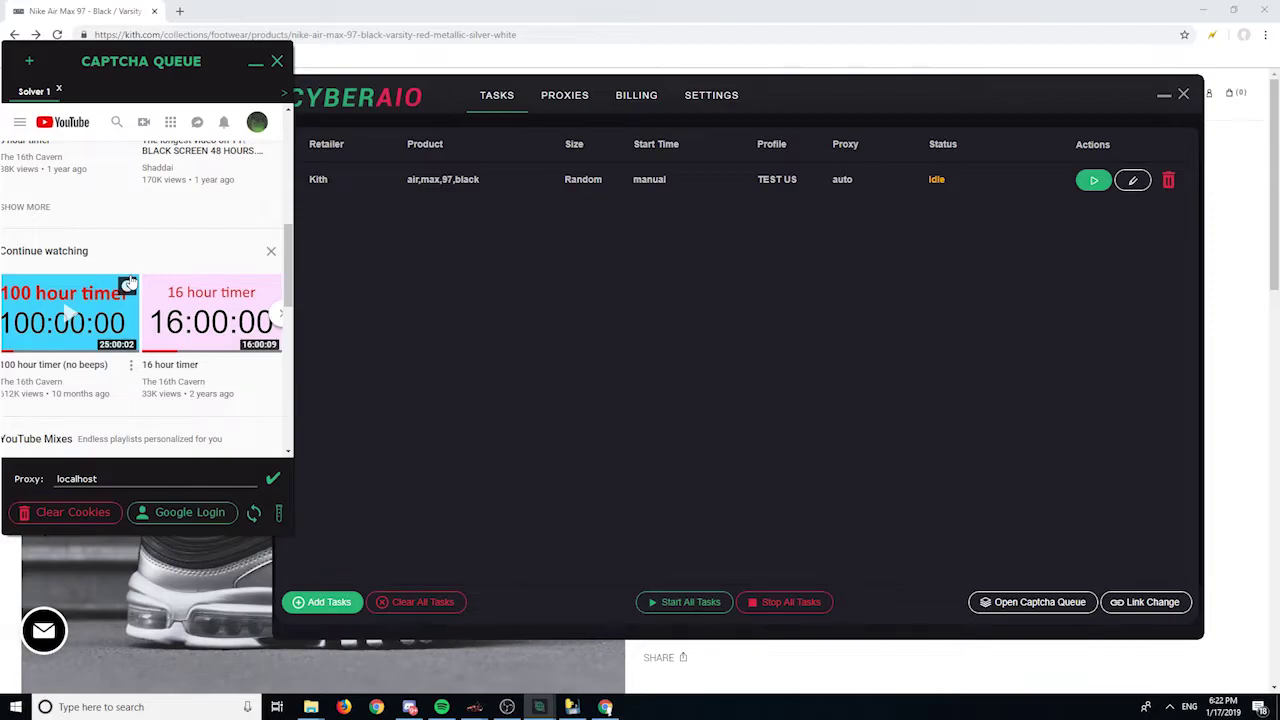
Step: Play the 100 hour timer video in Solver 1, then refresh it back to Waiting
click(66, 299)
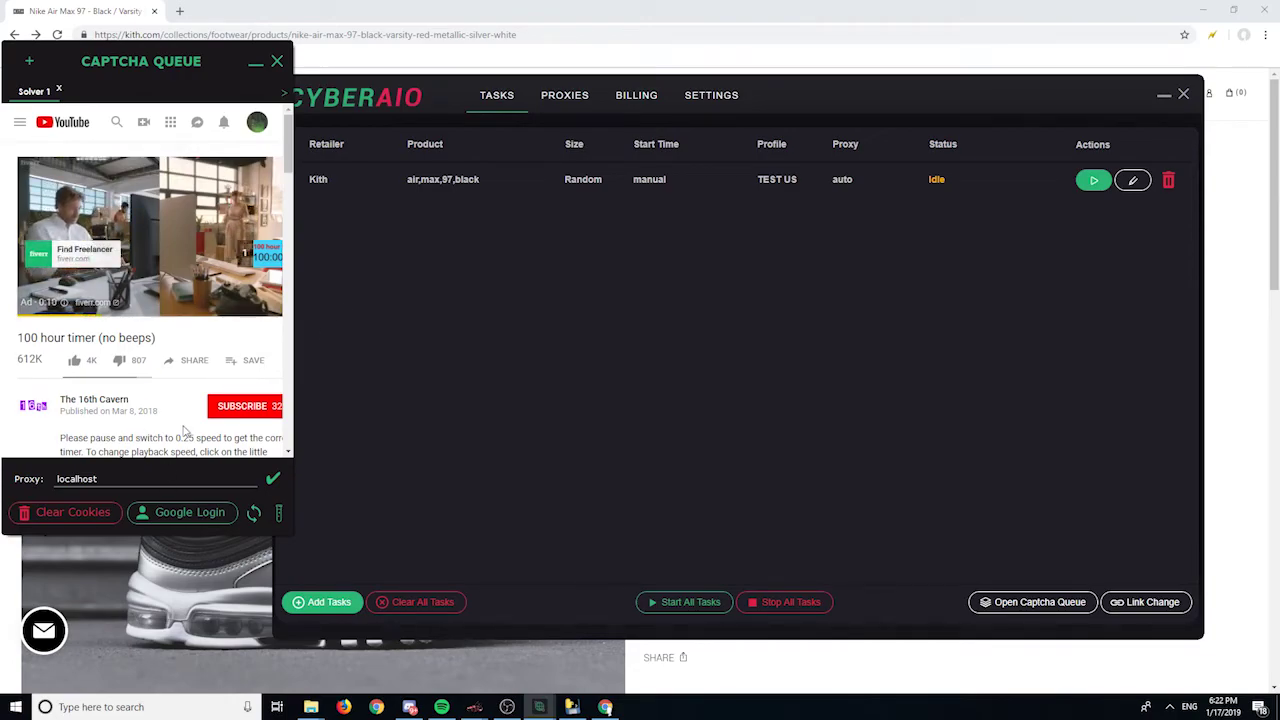
click(254, 514)
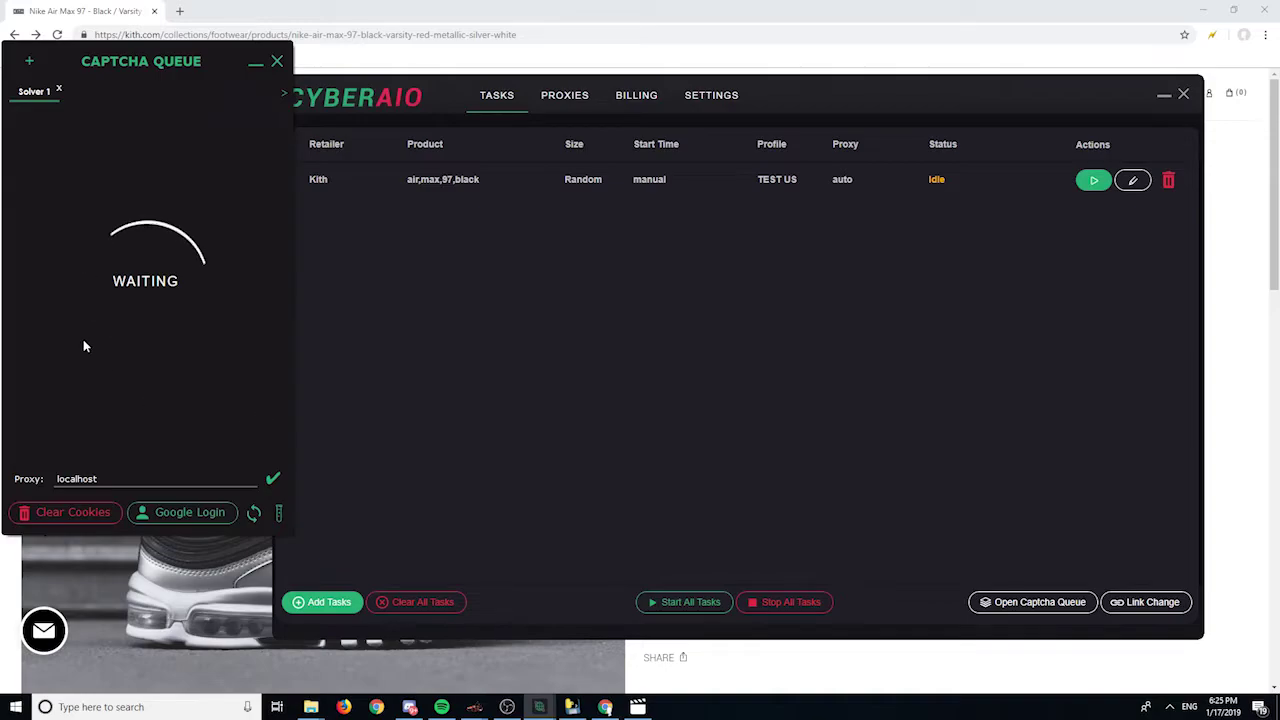
Step: Add Solver 2, switch between both solvers, and inspect the localhost proxy value
click(30, 66)
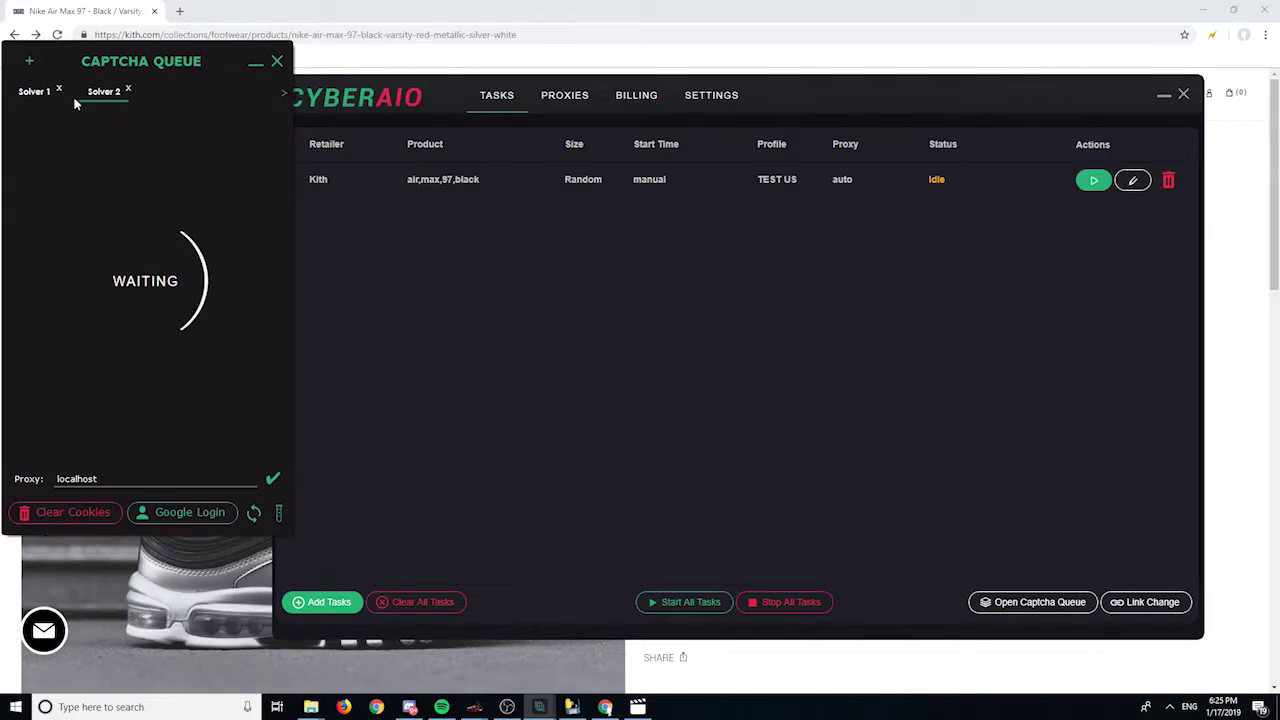
click(35, 92)
click(95, 93)
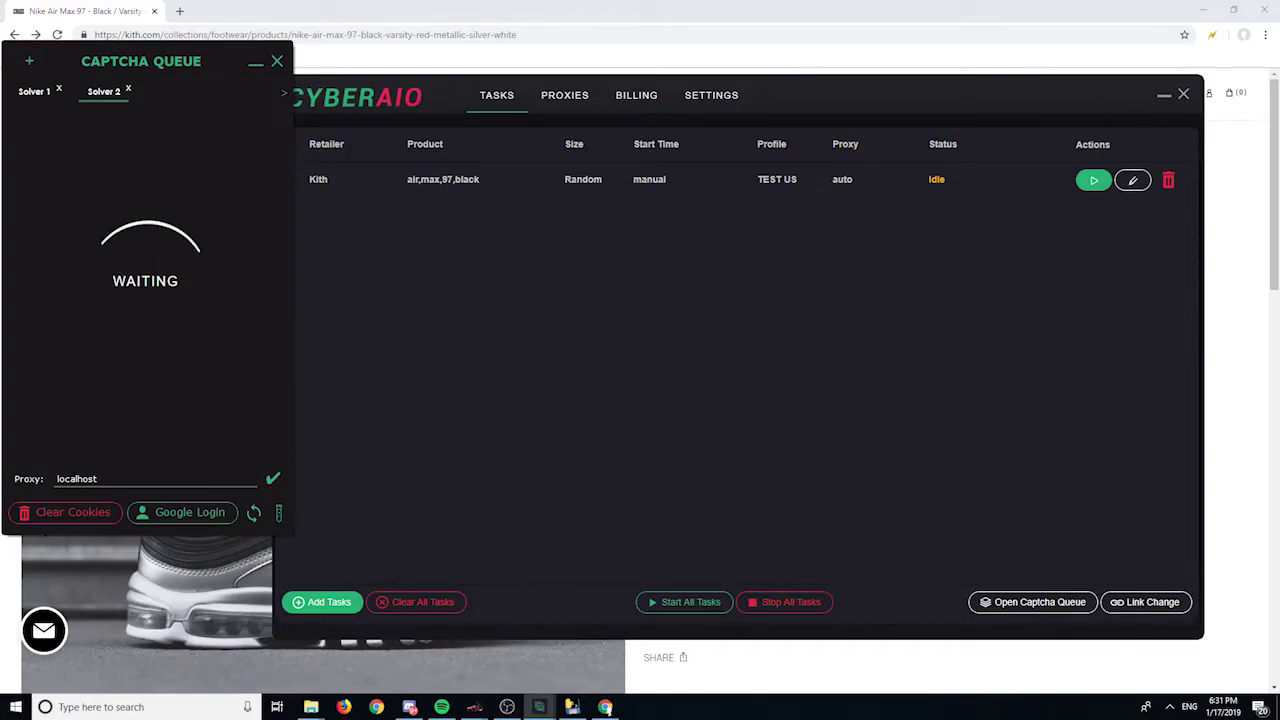
double_click(71, 479)
click(170, 357)
Step: Load a test reCAPTCHA, tick its checkbox, and bring the CyberAIO task window forward
click(279, 515)
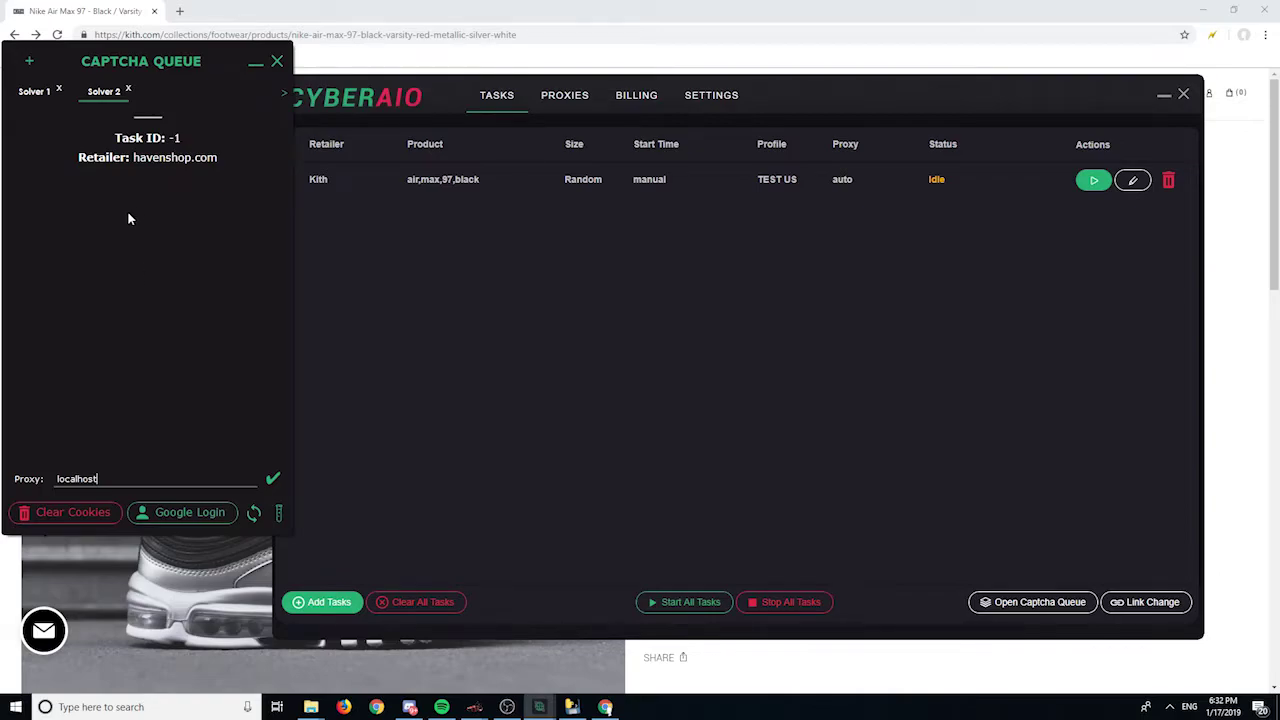
click(63, 132)
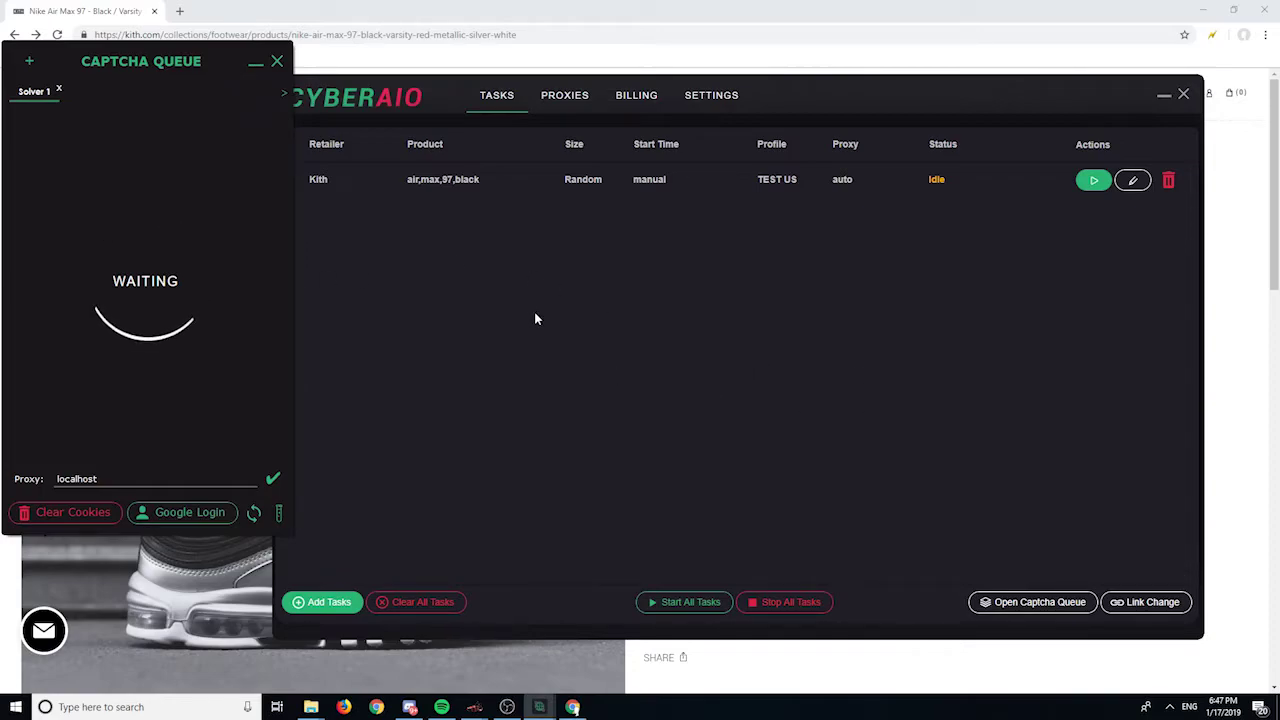
click(420, 225)
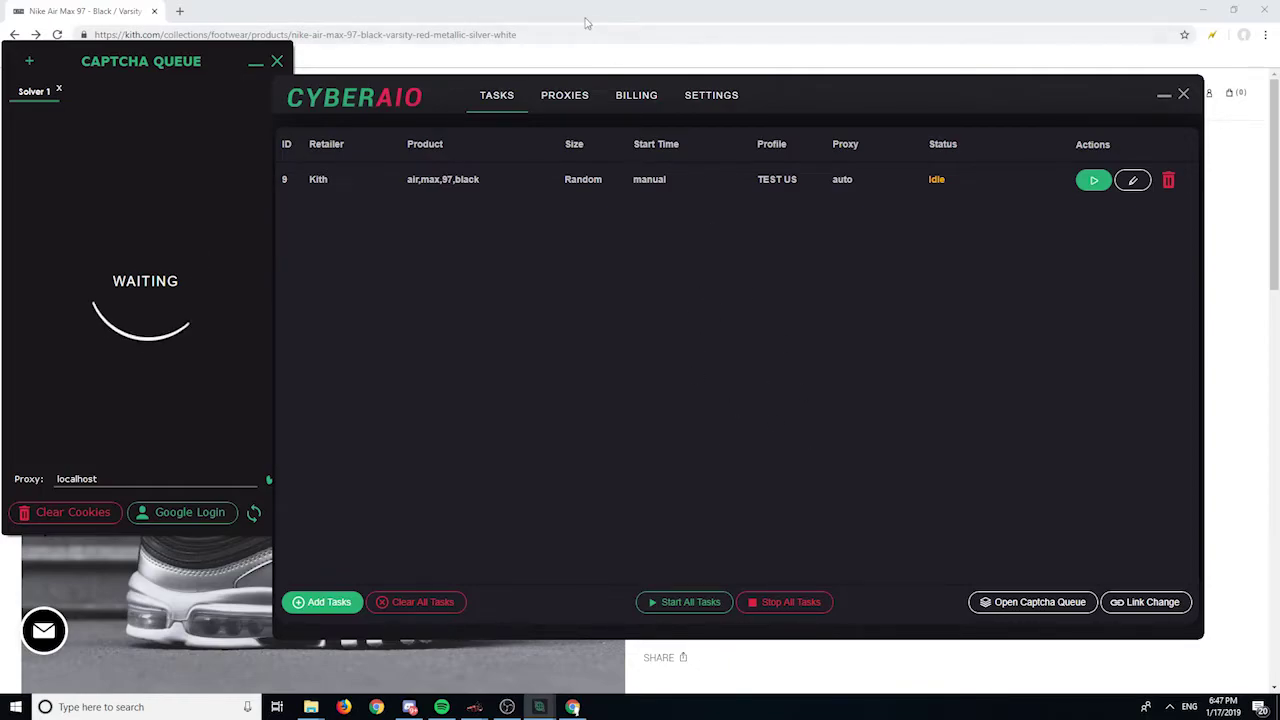
Step: Select the Kith Air Max 97 page address in Chrome, then return to CyberAIO
click(586, 22)
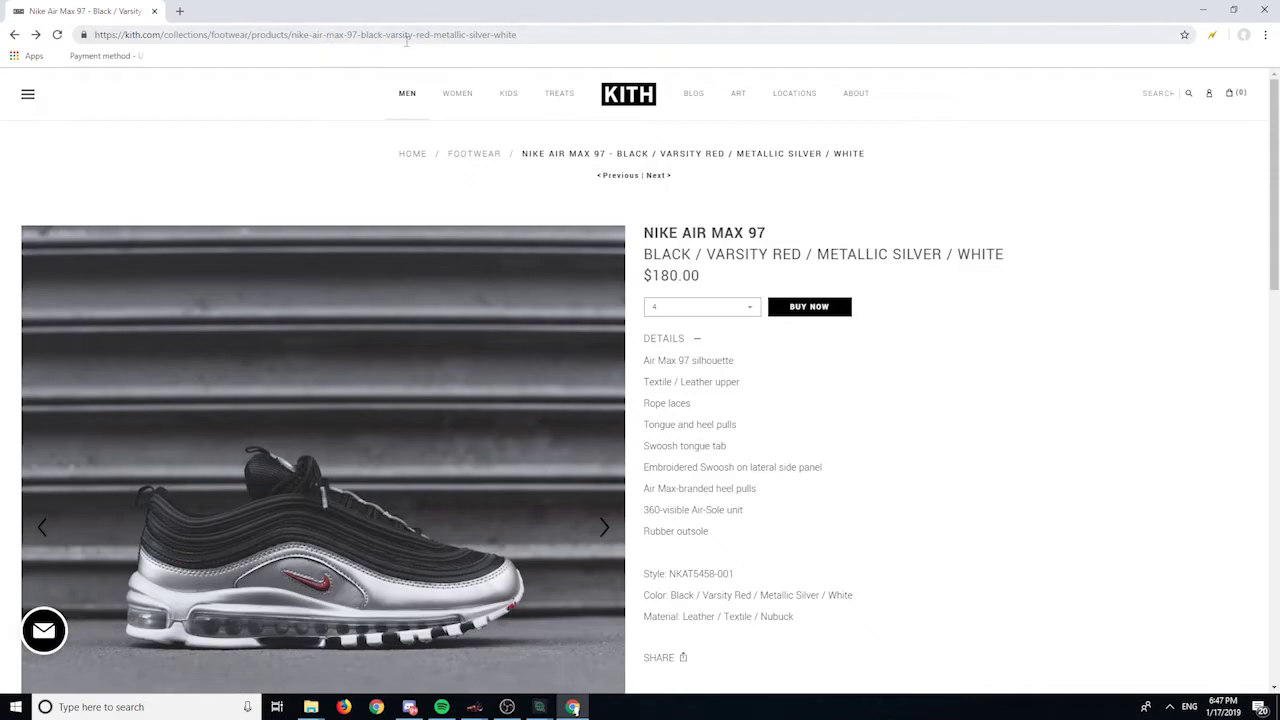
click(406, 40)
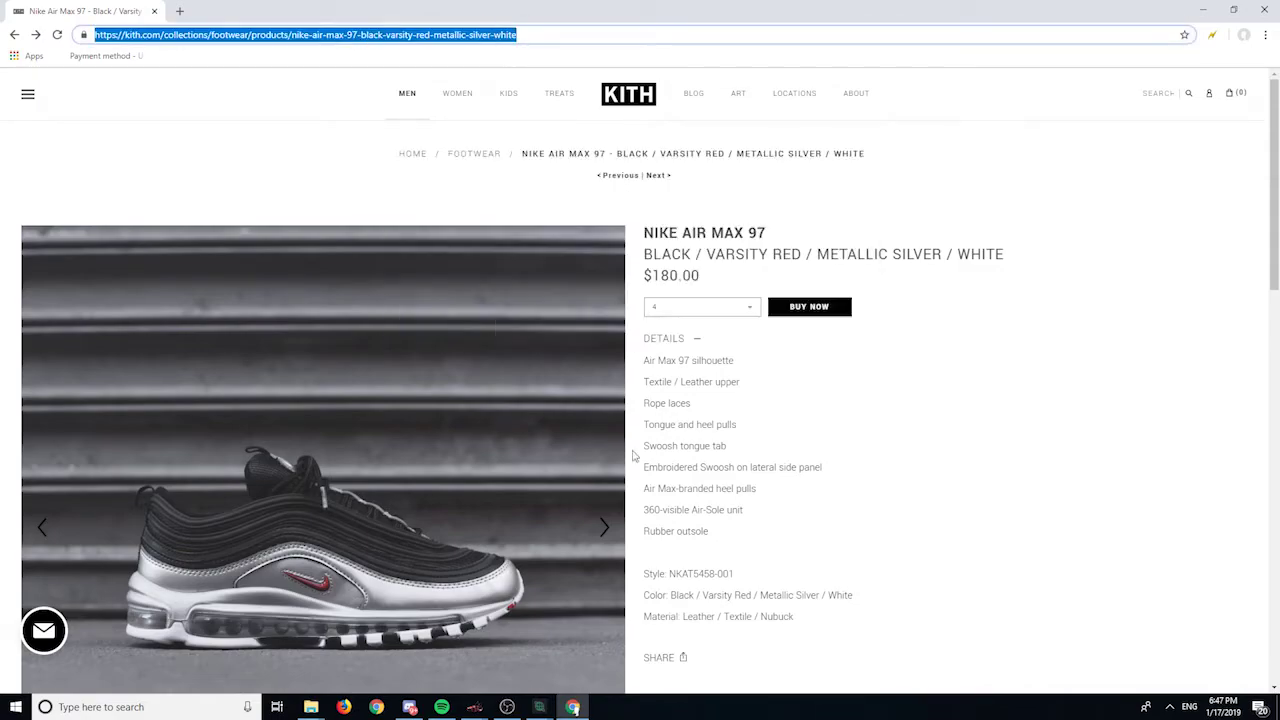
mouse_move(539, 707)
click(525, 600)
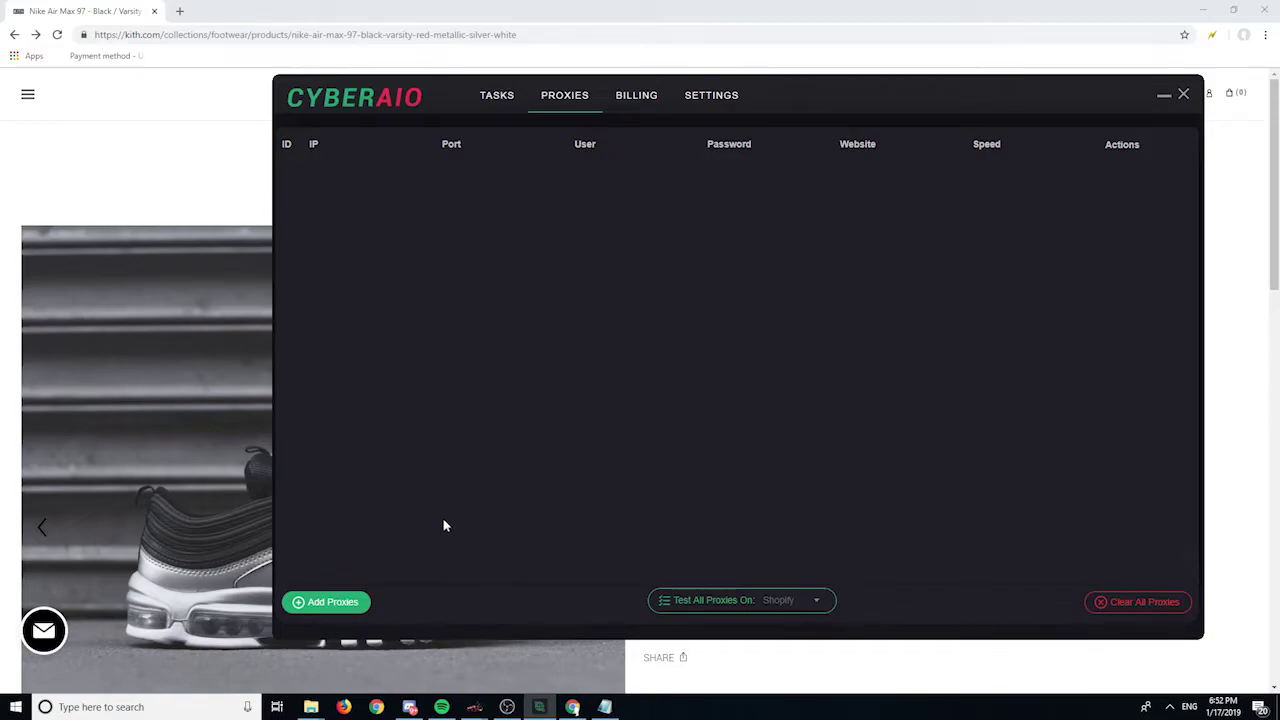
Step: Copy the proxy list from Notepad into Add Proxies, filling the table with IDs 50 through 61
click(335, 602)
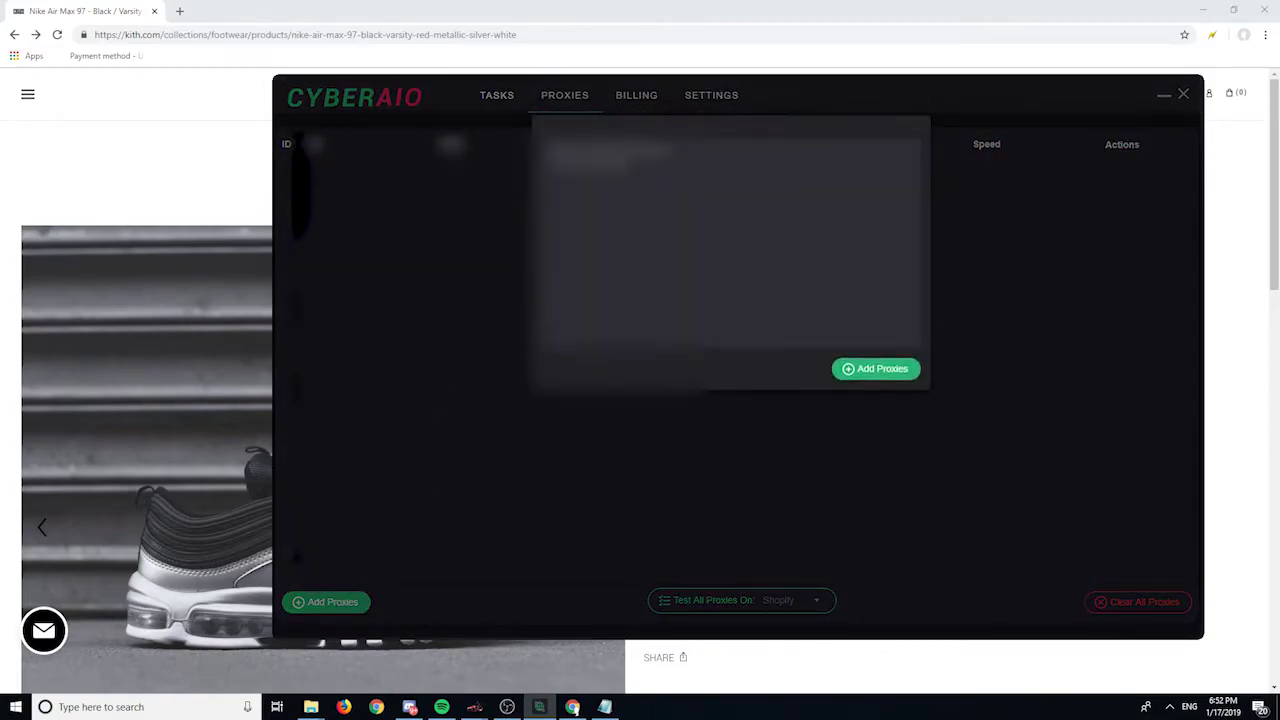
click(604, 707)
drag(590, 436, 487, 203)
click(440, 262)
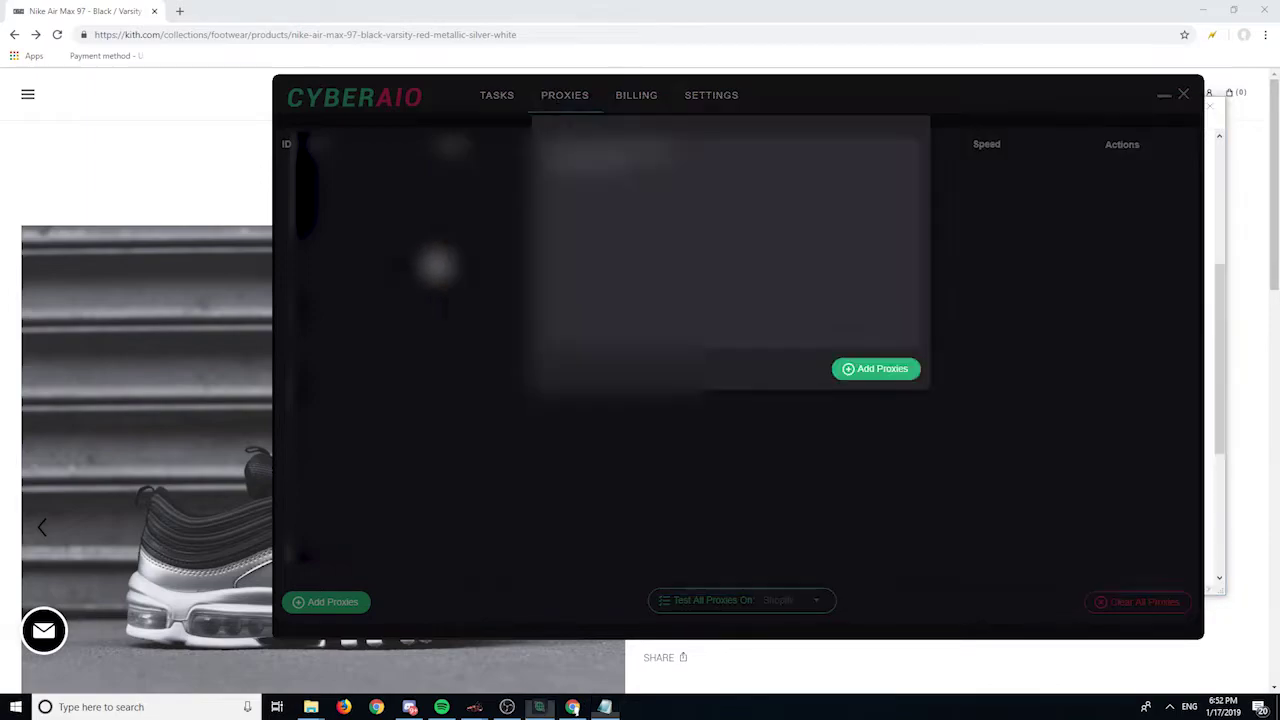
click(340, 604)
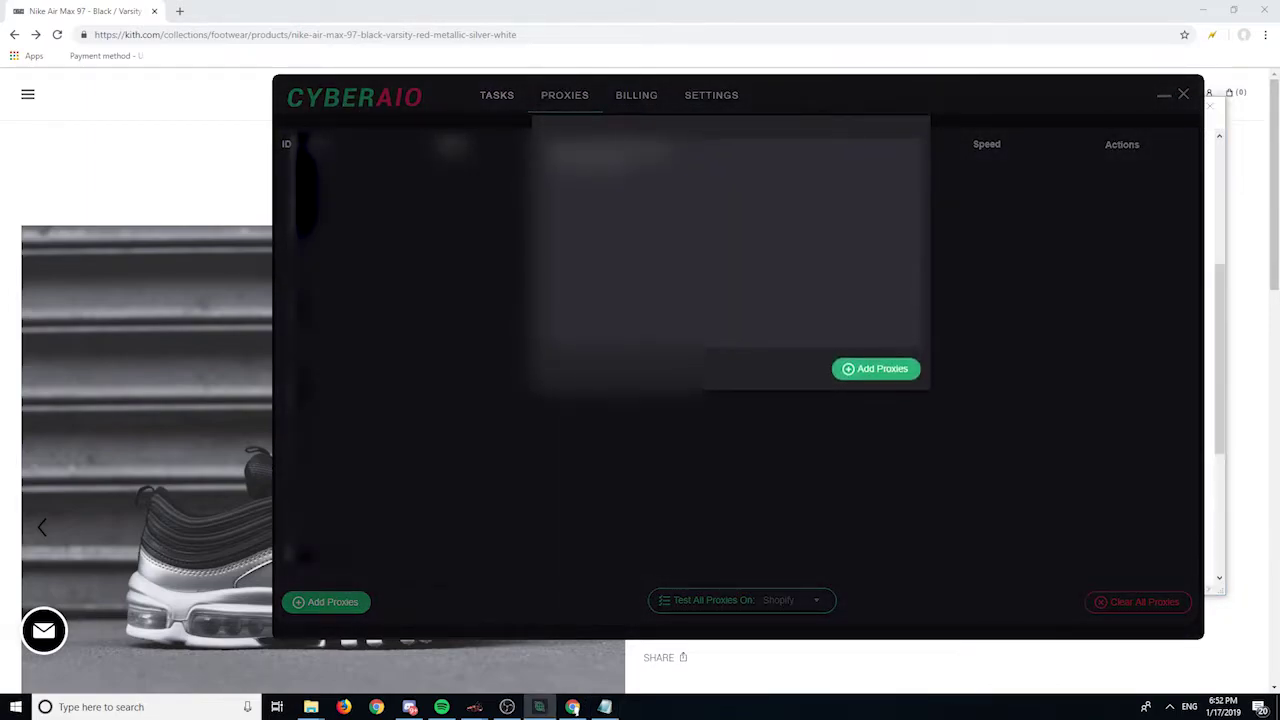
key(ctrl+v)
click(877, 369)
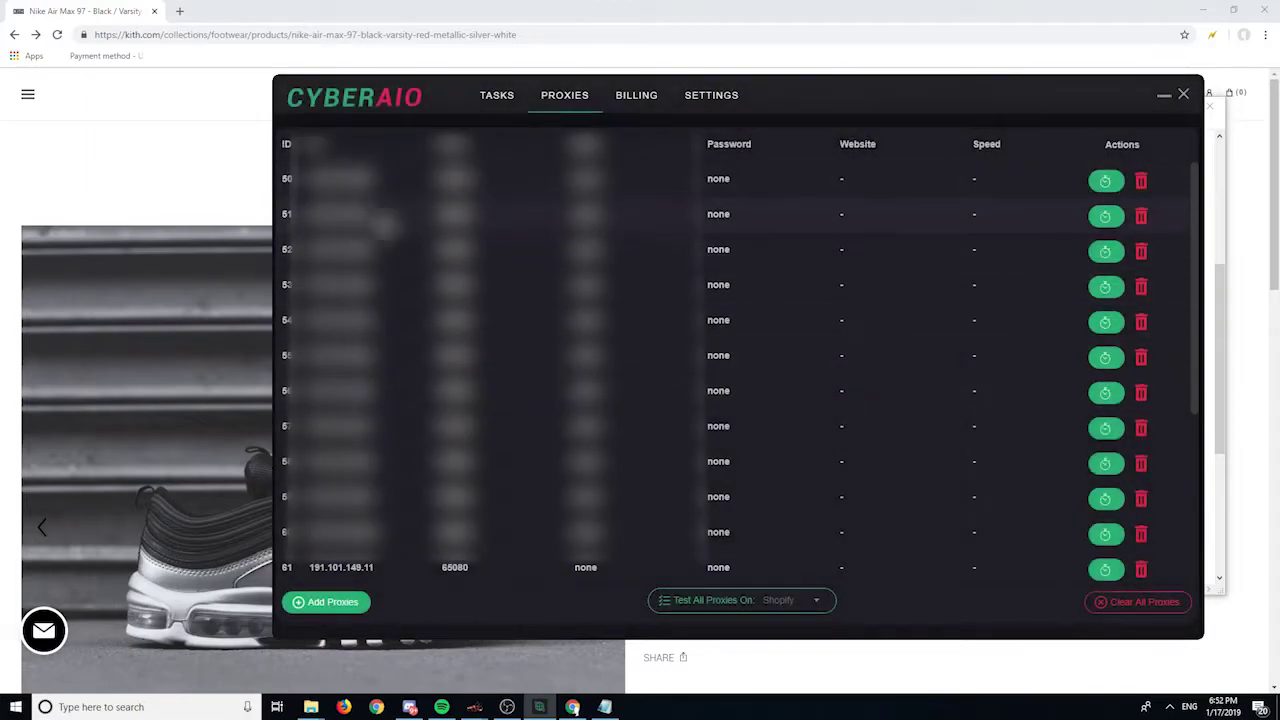
scroll(610, 420, down, 2)
scroll(728, 517, up, 2)
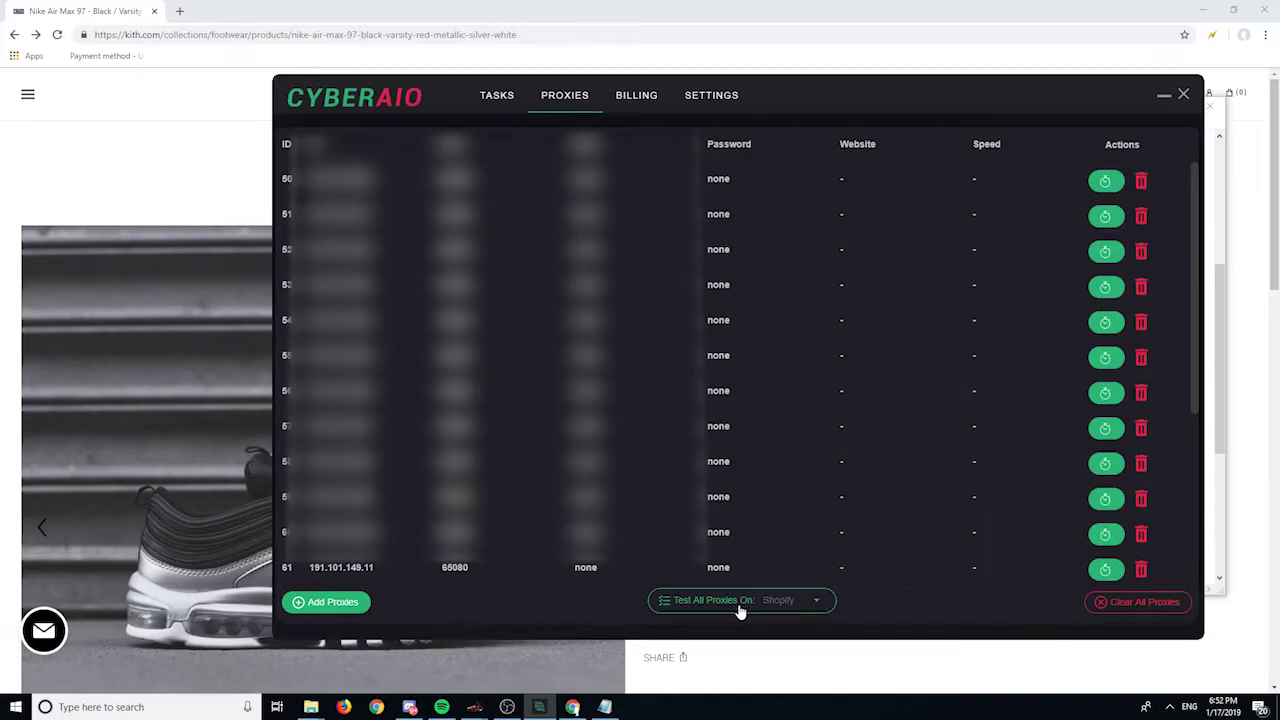
Step: Test all proxies on Shopify, giving each a speed between 261 and 336 ms
click(778, 603)
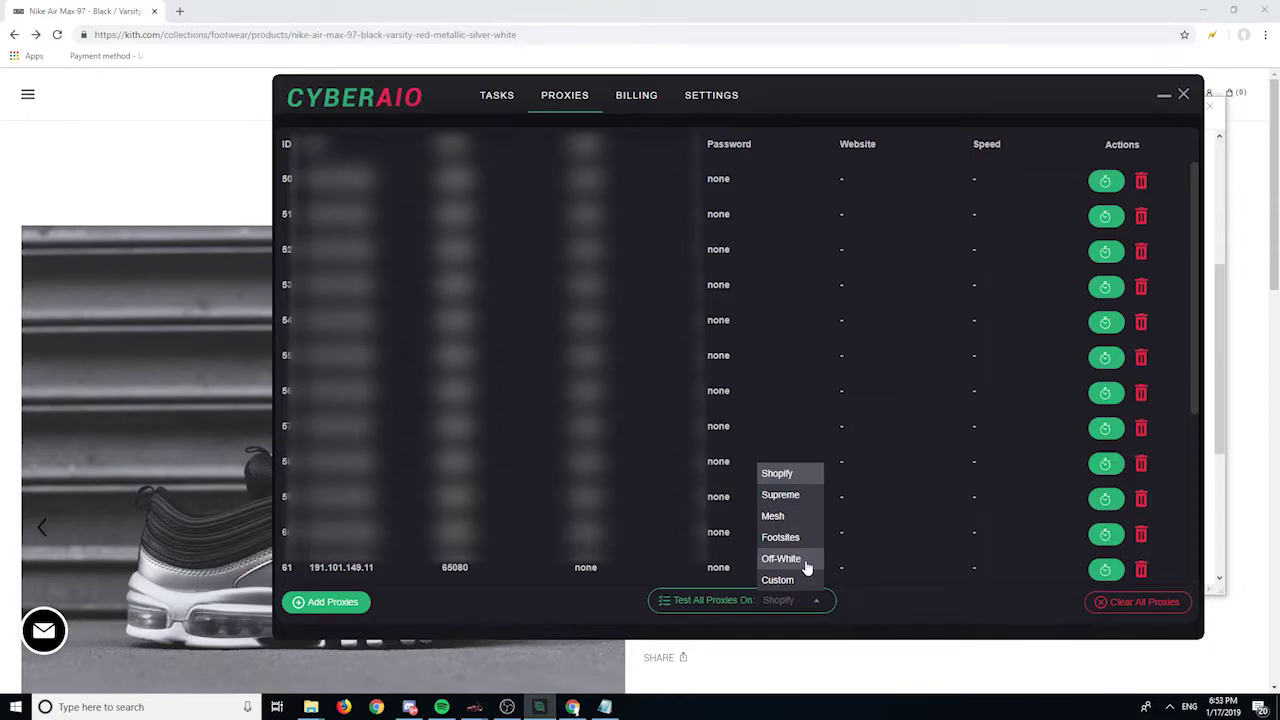
click(836, 601)
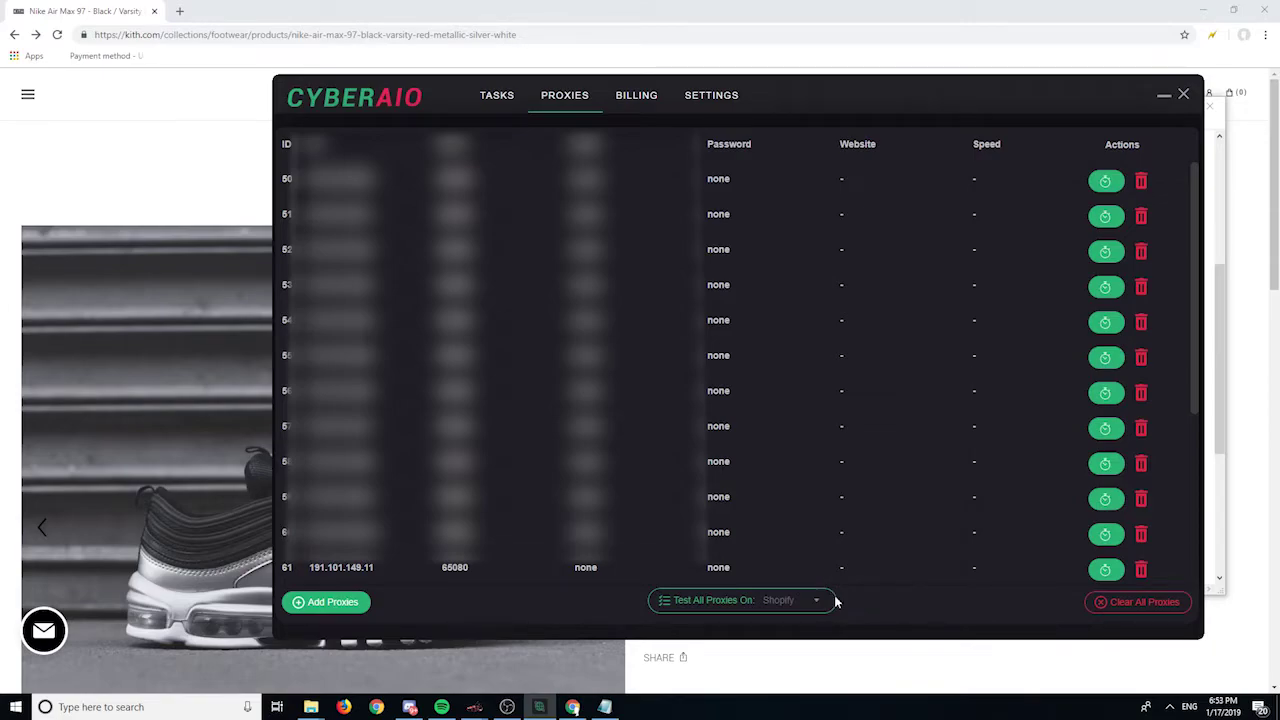
click(728, 601)
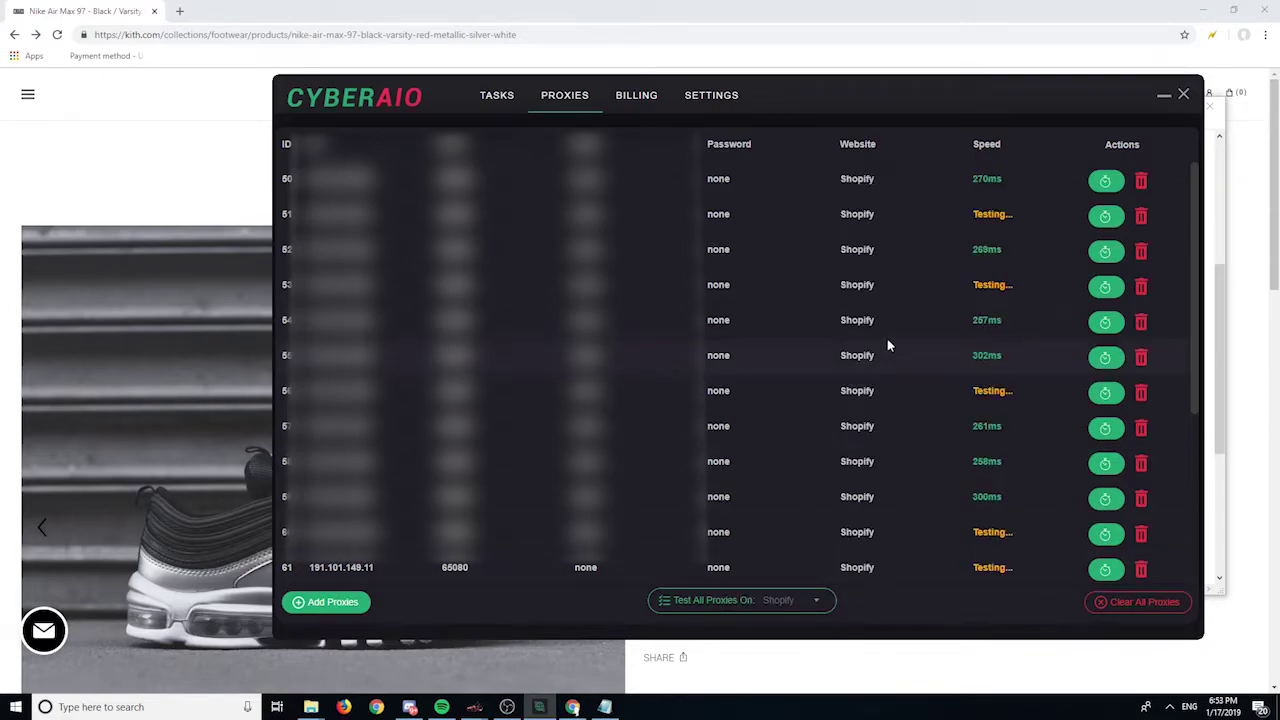
scroll(966, 290, down, 3)
scroll(990, 385, up, 3)
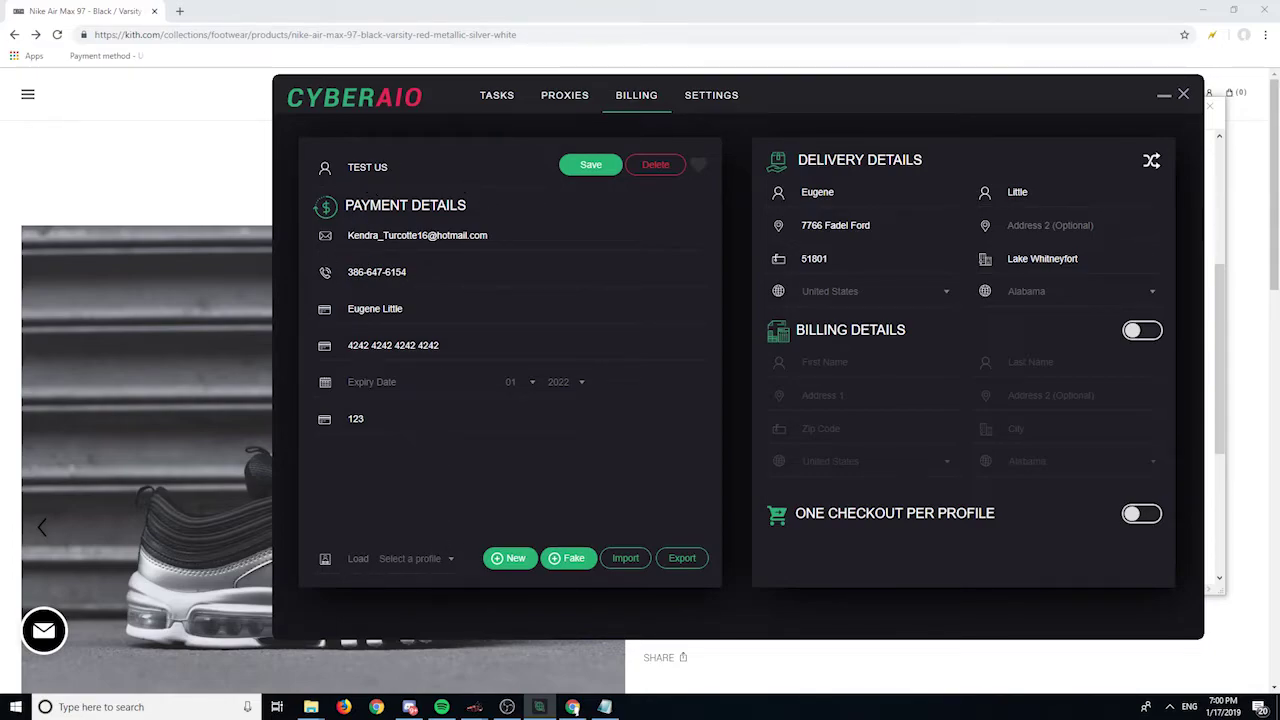
Step: Review the TEST US profile name, email address and phone number fields
triple_click(325, 170)
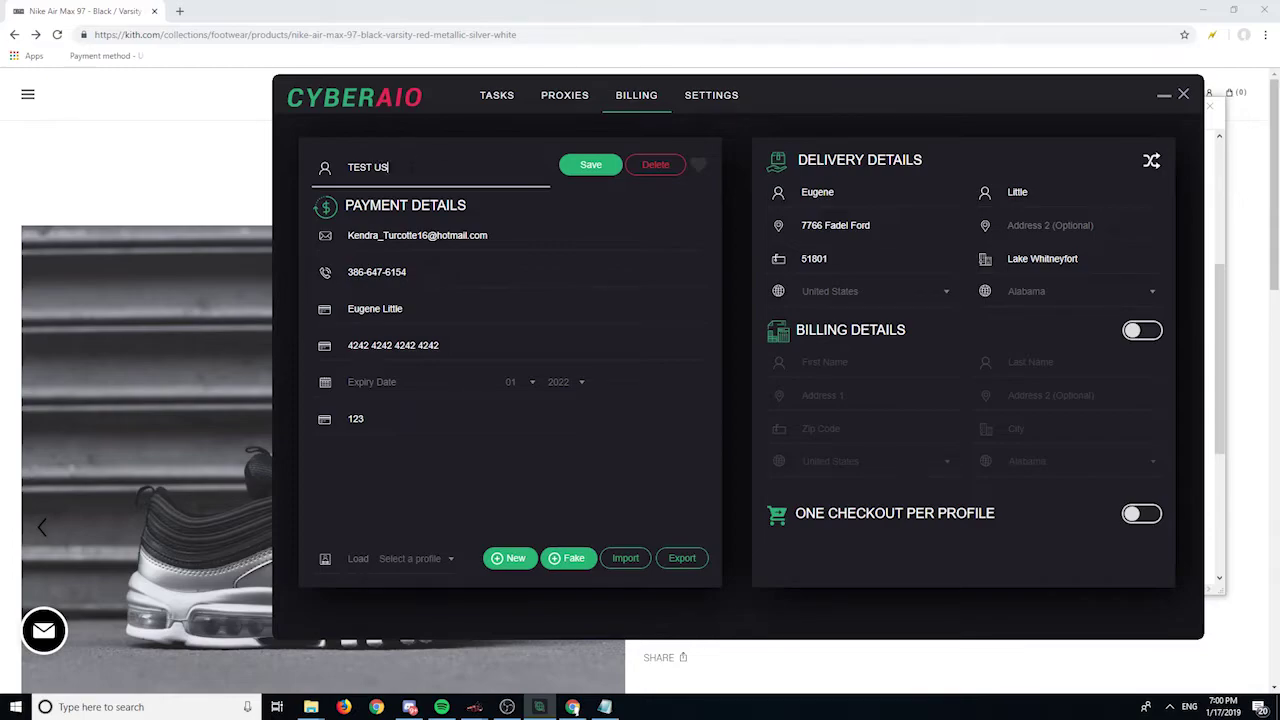
triple_click(323, 170)
click(428, 176)
triple_click(465, 236)
click(465, 238)
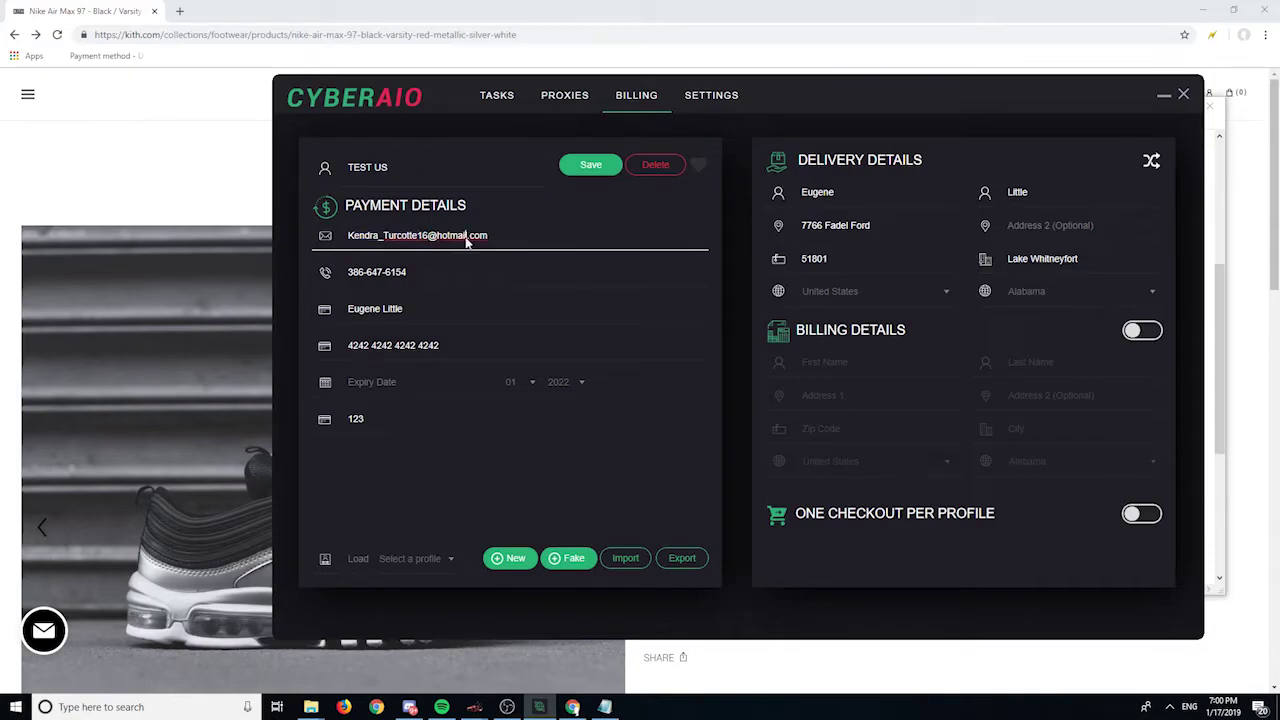
key(ctrl+a)
click(440, 271)
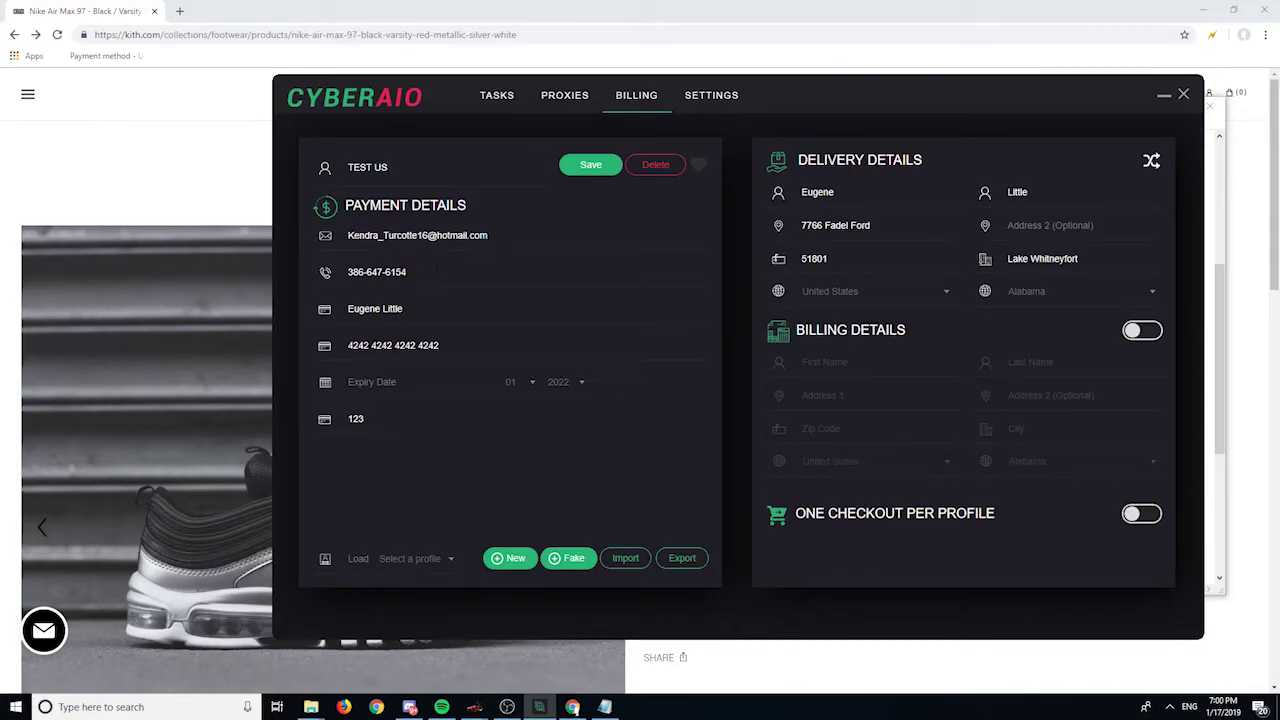
key(ctrl+a)
click(483, 285)
Step: Select the cardholder name, then check the card number and the CVV value 123
click(430, 318)
key(ctrl+a)
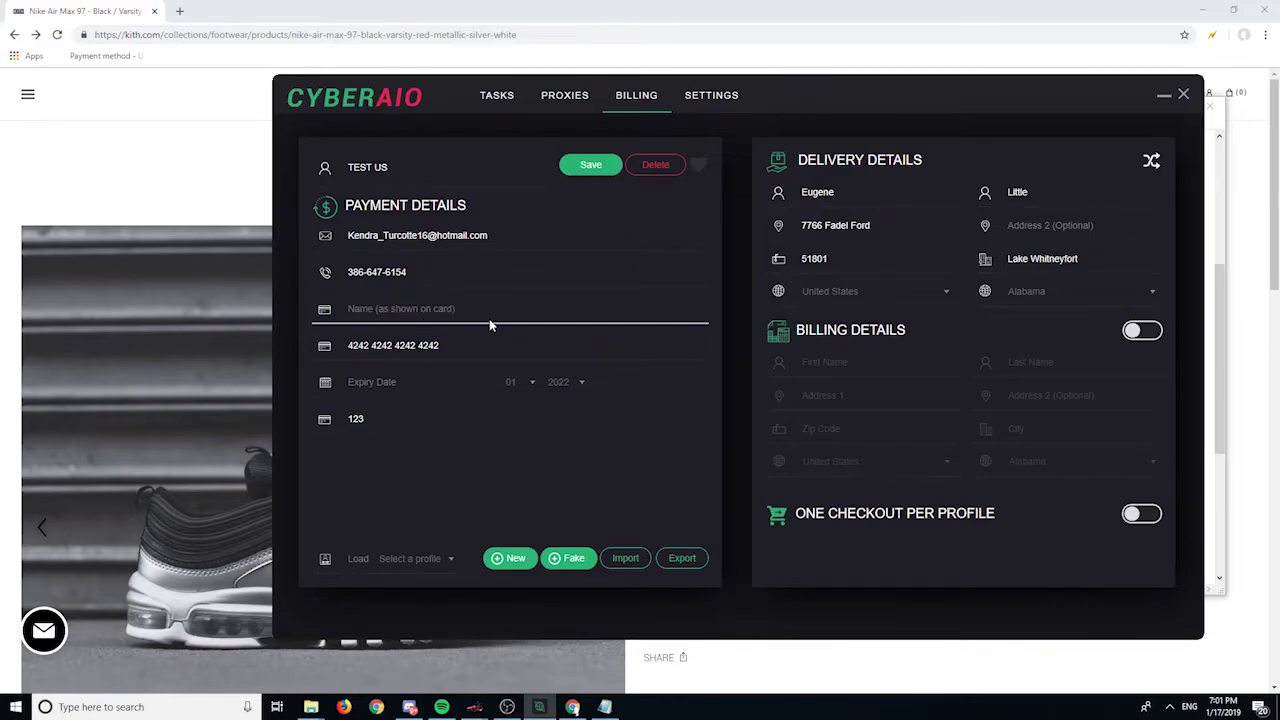
double_click(428, 345)
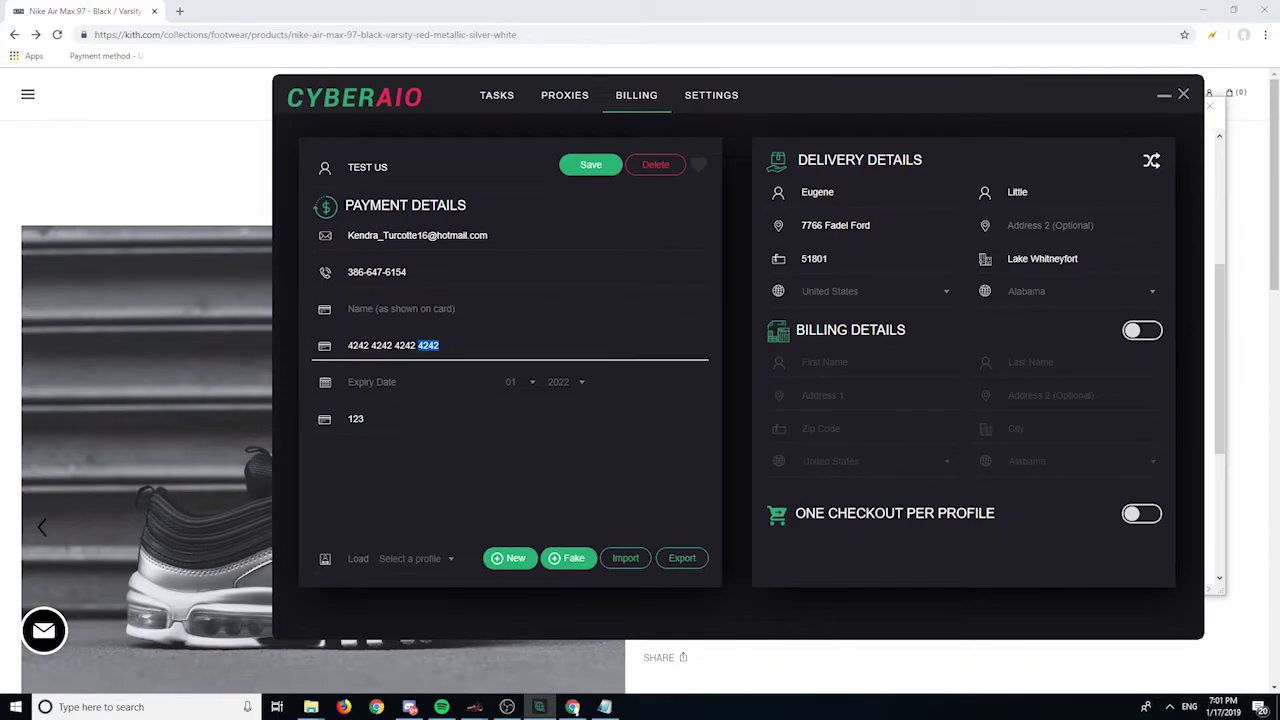
key(ctrl+a)
click(491, 402)
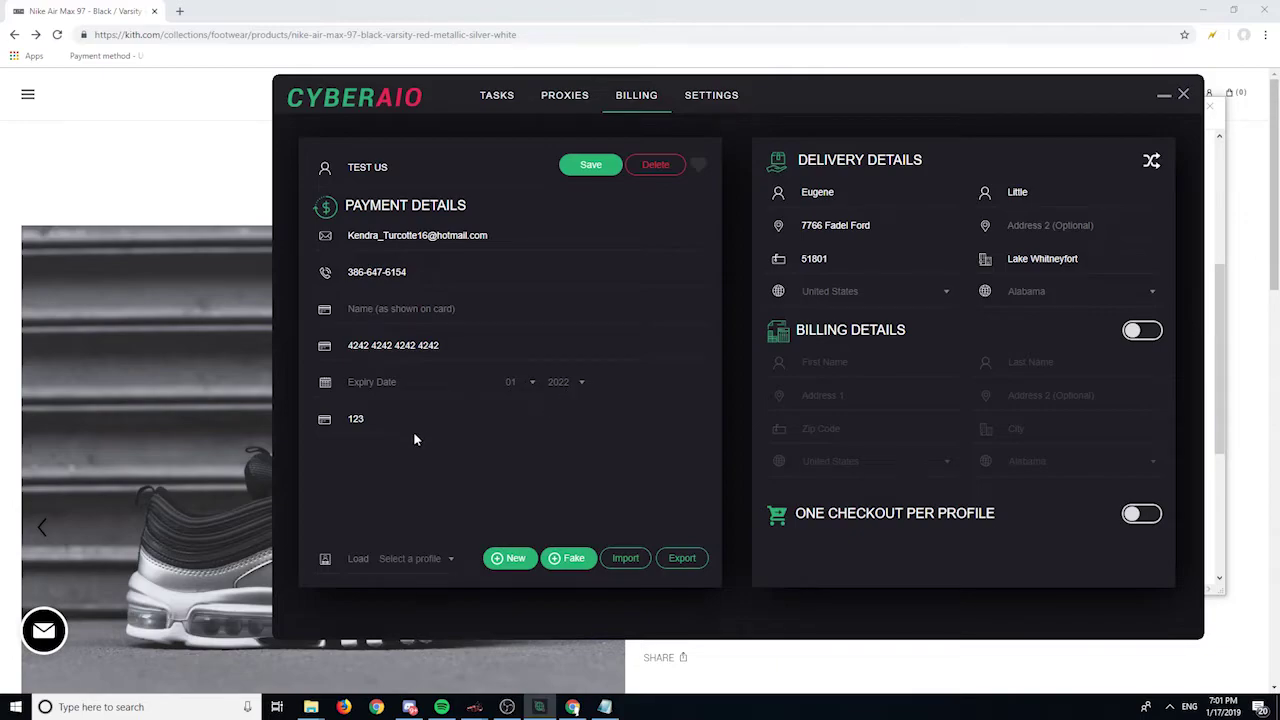
click(355, 418)
key(ctrl+a)
click(818, 192)
click(982, 192)
drag(905, 225, 730, 224)
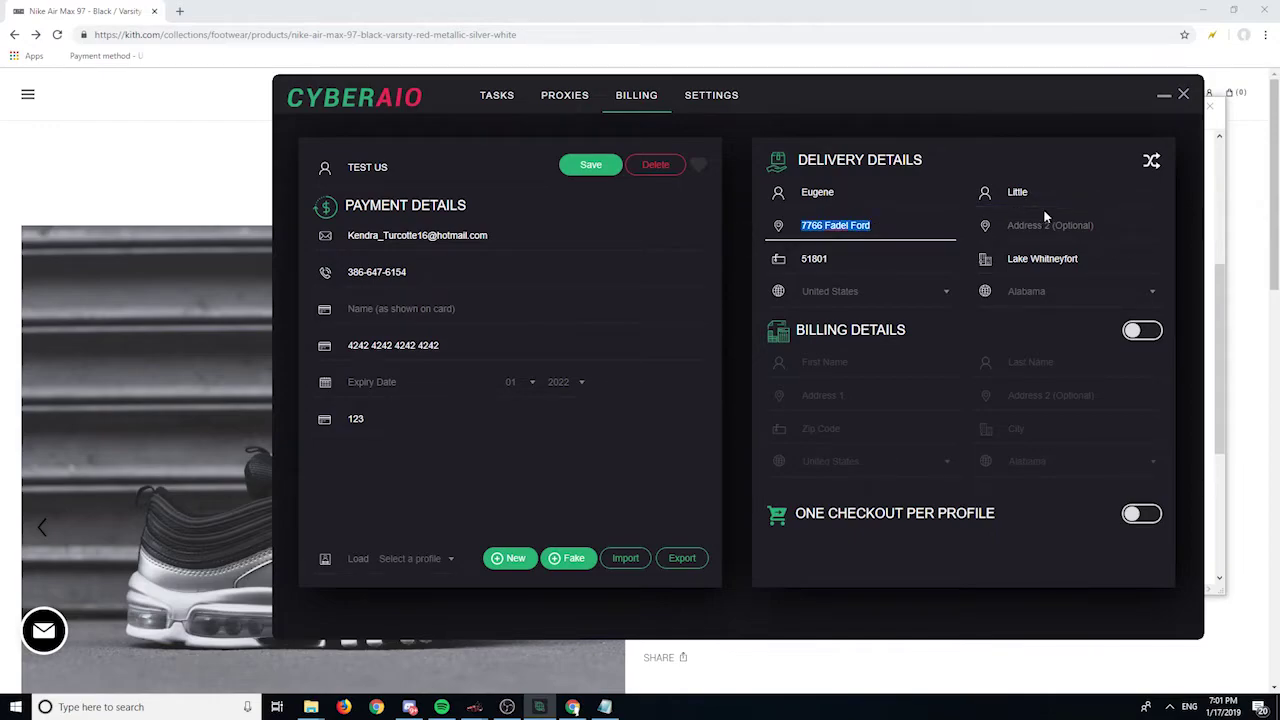
double_click(814, 258)
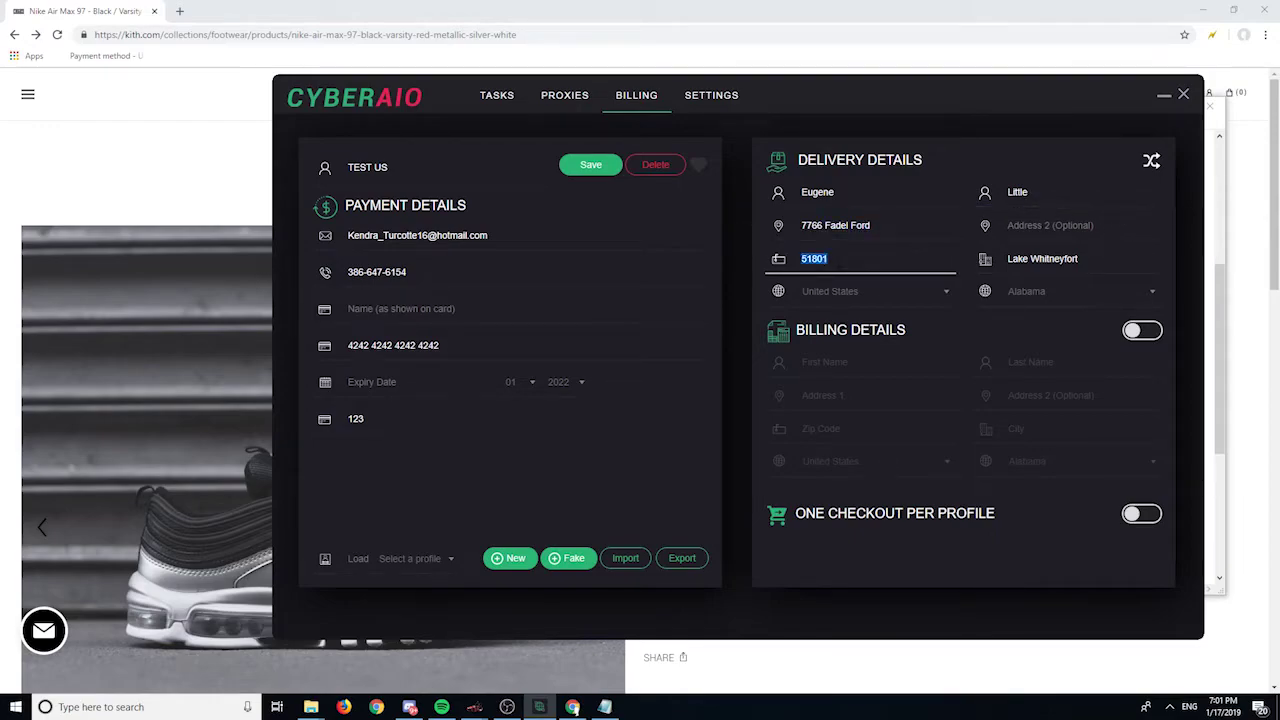
key(ctrl+x)
key(ctrl+v)
click(1066, 258)
double_click(1066, 258)
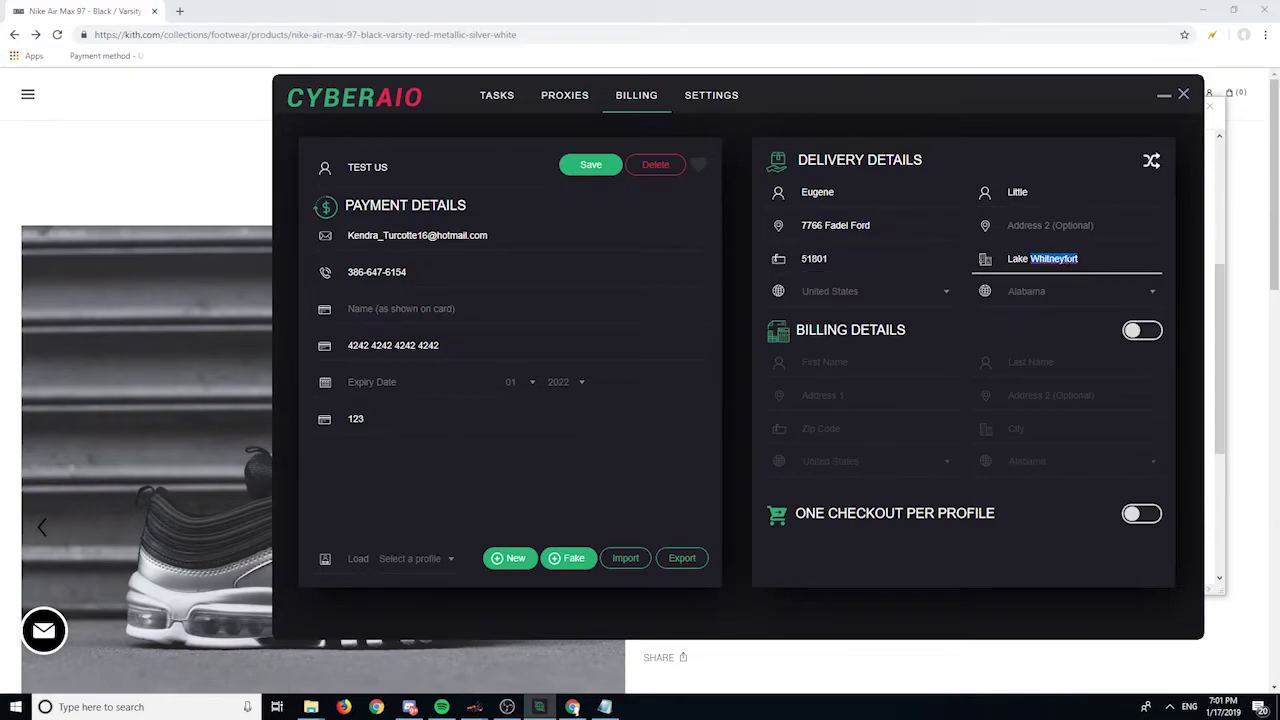
key(ctrl+a)
key(ctrl+x)
key(ctrl+v)
click(872, 293)
click(880, 295)
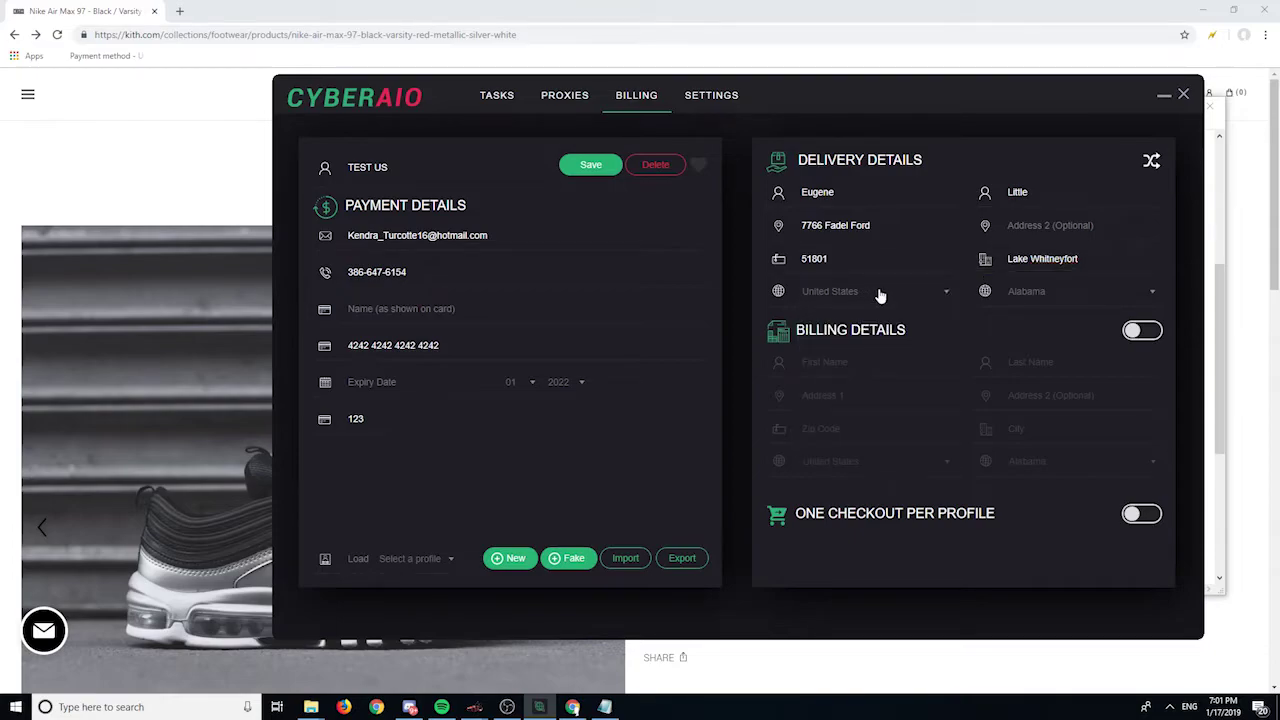
click(1067, 297)
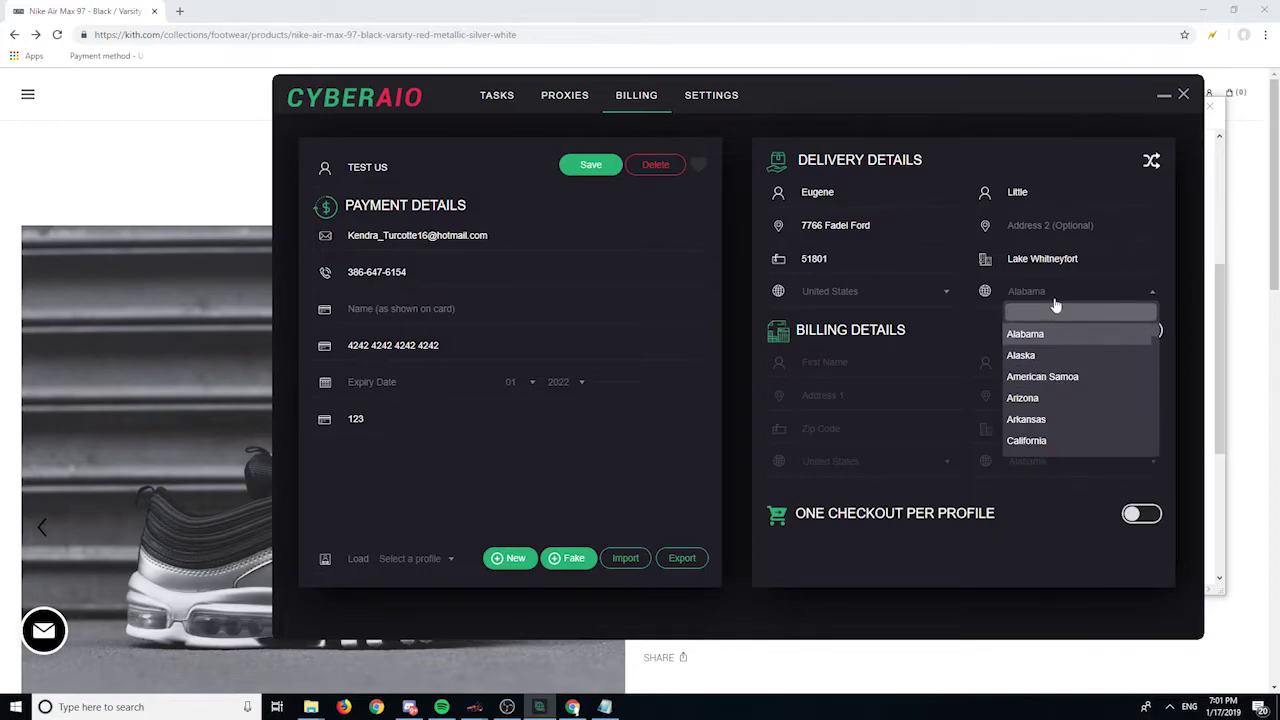
click(1014, 294)
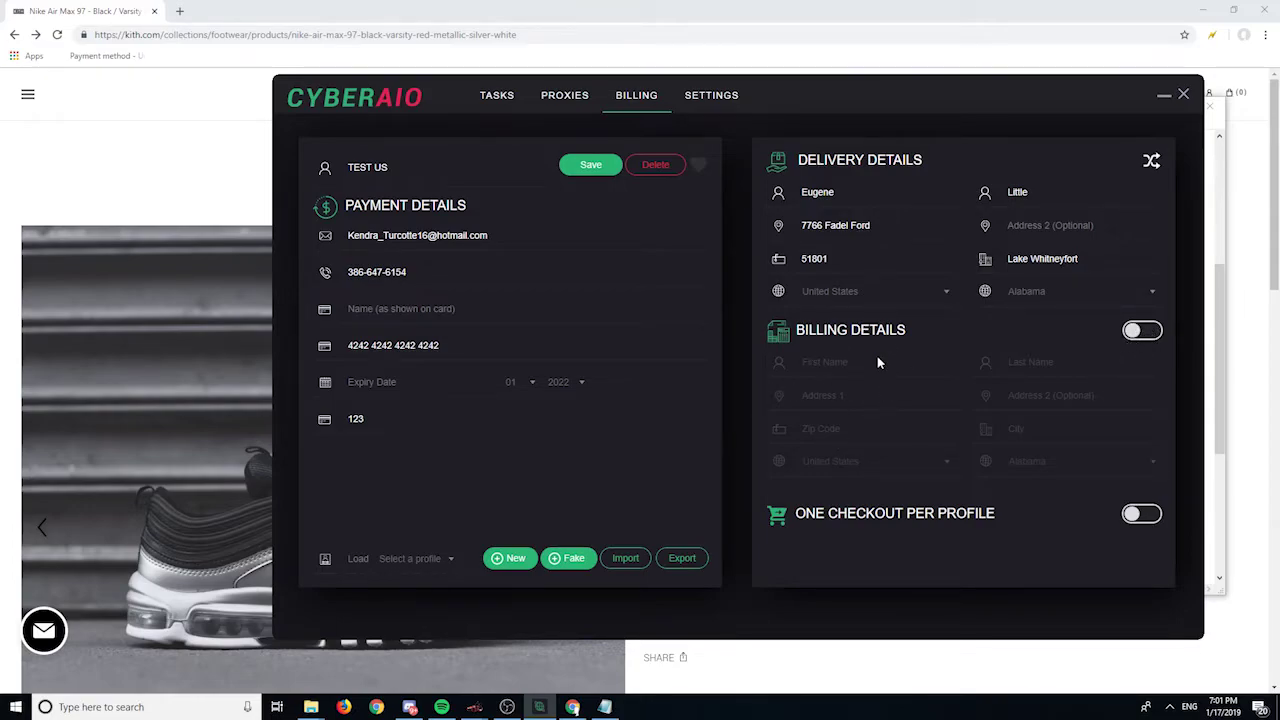
Step: Leave Billing Details and One Checkout Per Profile off, then jig the delivery address with a room suffix
click(1143, 331)
key(Tab)
key(Tab)
key(Tab)
key(Tab)
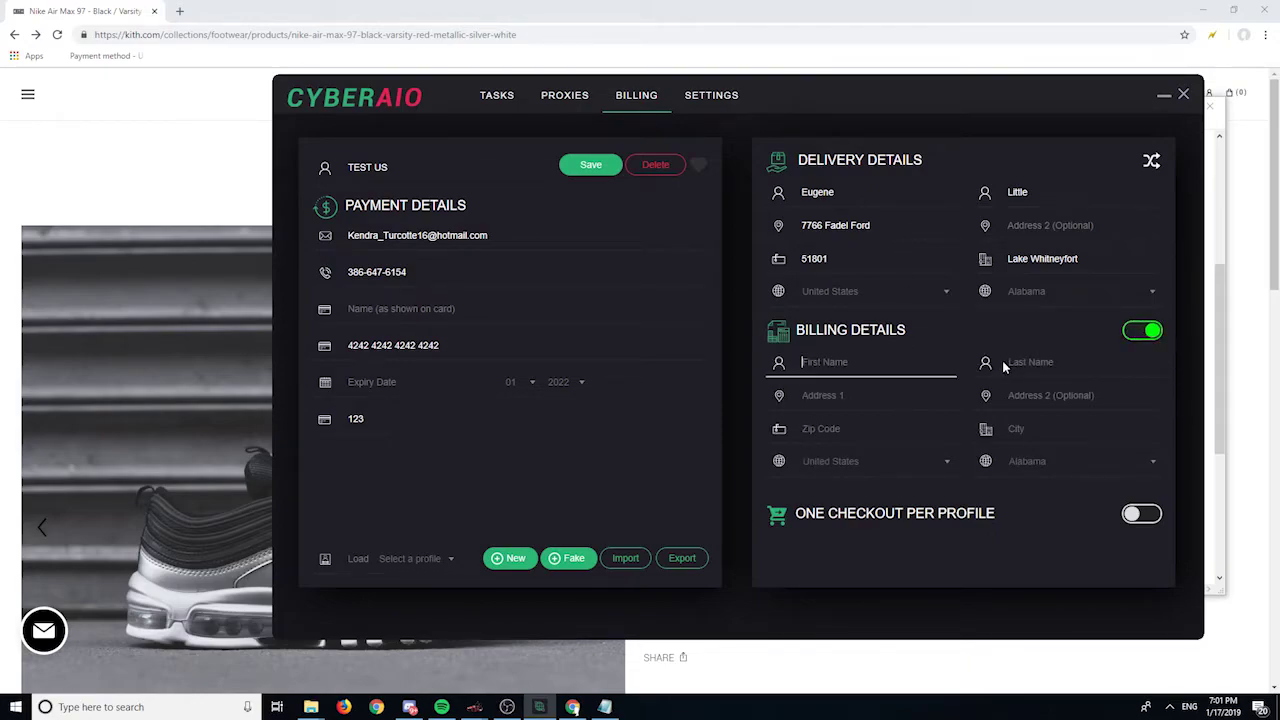
click(1133, 331)
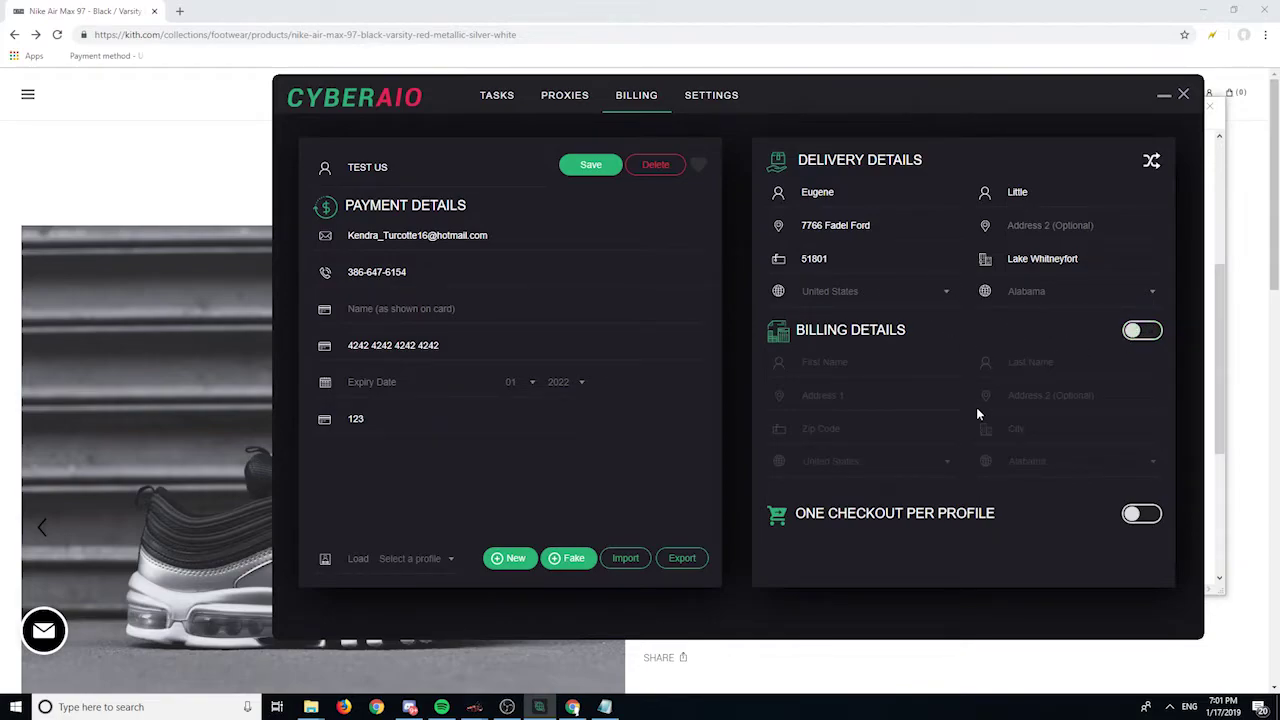
click(1147, 517)
click(1146, 516)
click(1153, 164)
click(1155, 160)
Step: Delete the ', Room C' suffix from the delivery address and mark the profile as a favourite
click(1151, 161)
mouse_move(876, 225)
mouse_down()
mouse_move(906, 225)
mouse_move(873, 225)
mouse_up()
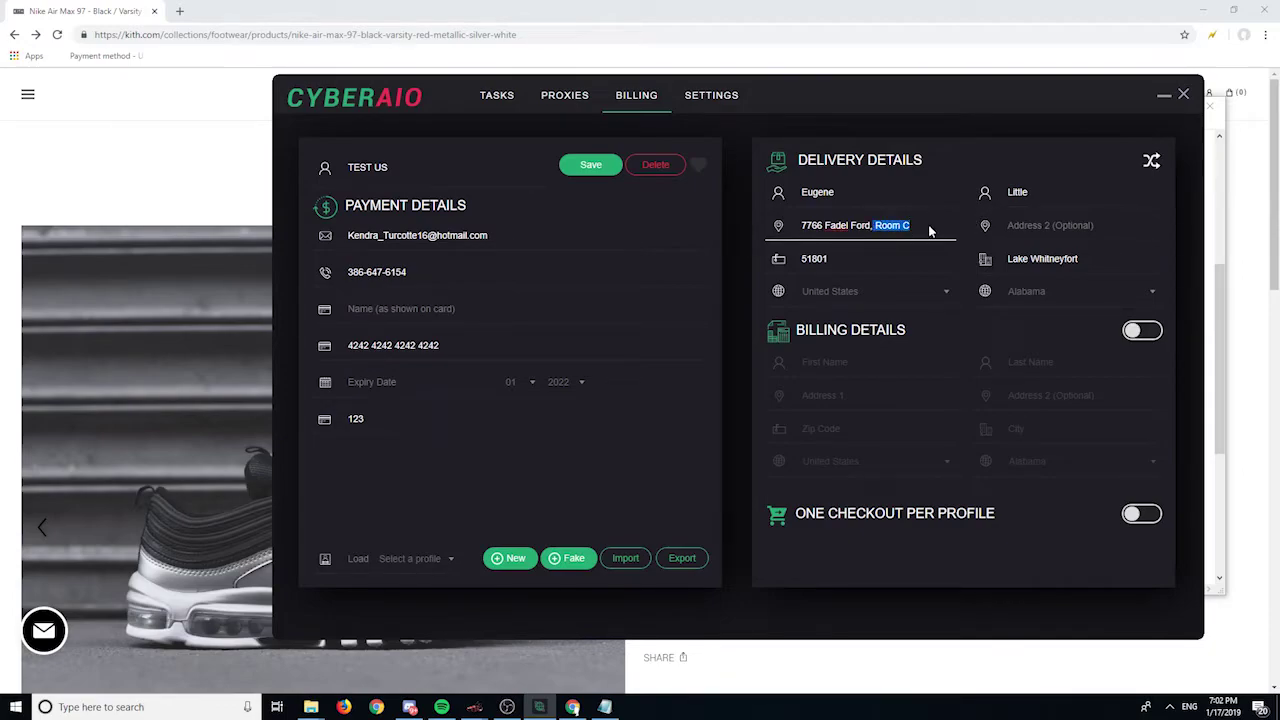
key(BackSpace)
key(BackSpace)
click(698, 165)
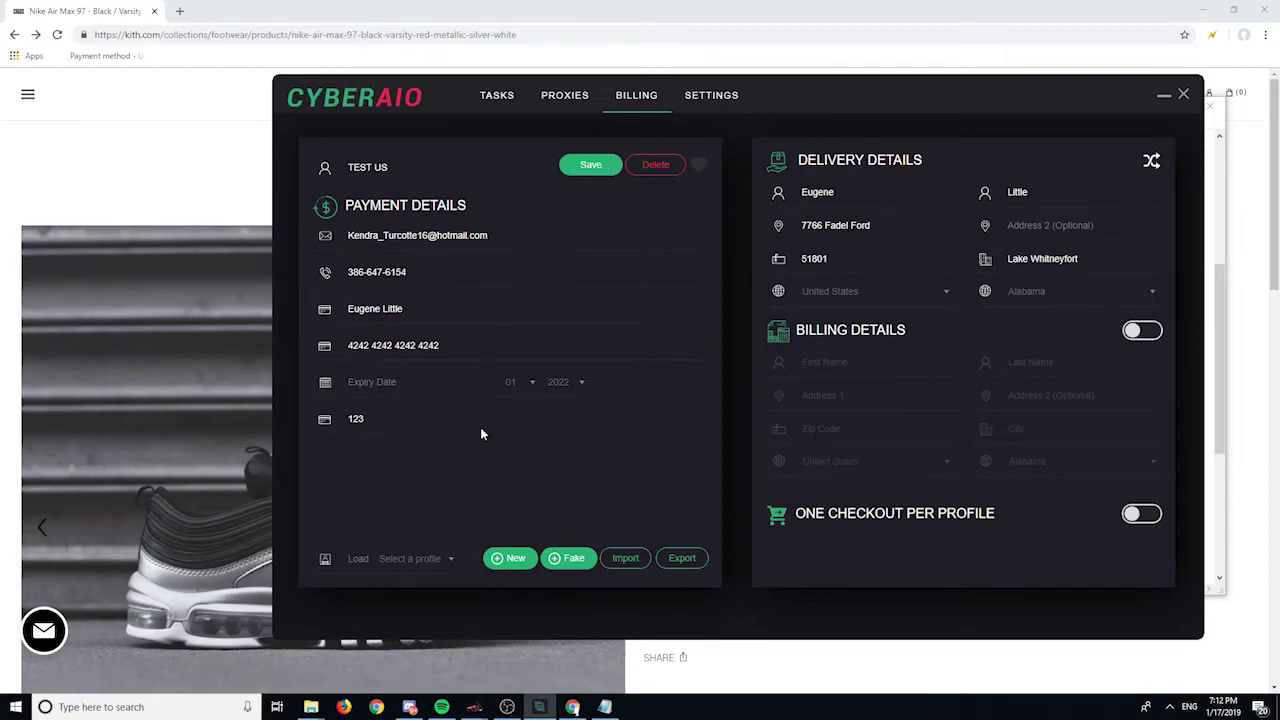
Step: Close the Load profile list without loading one, then select the 1000 ms Monitor Delay value
click(412, 559)
scroll(407, 498, down, 2)
scroll(407, 498, up, 2)
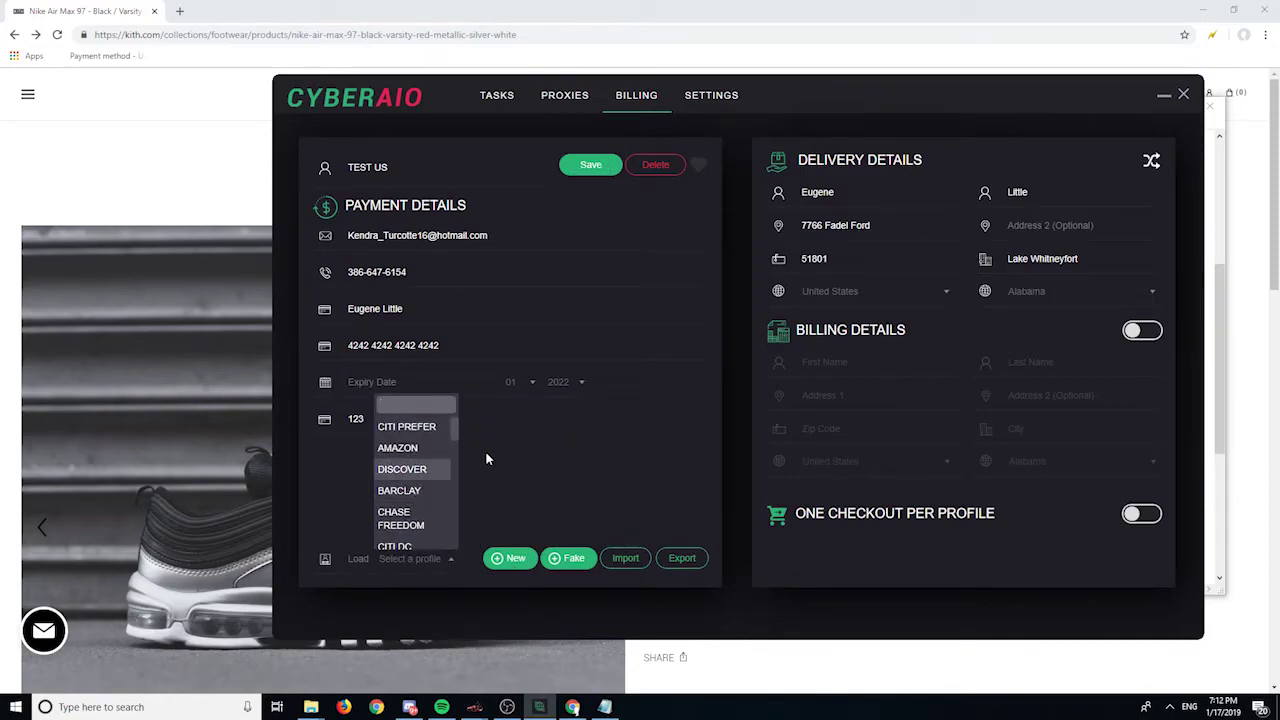
click(490, 455)
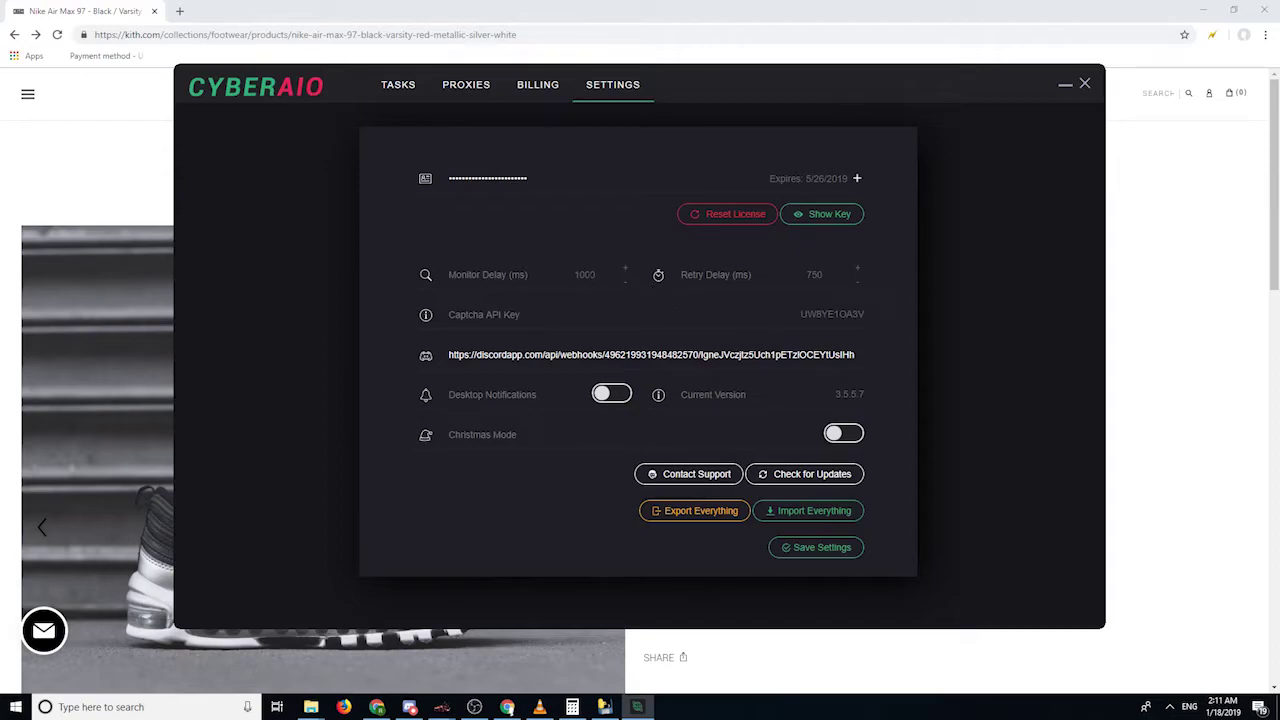
double_click(586, 274)
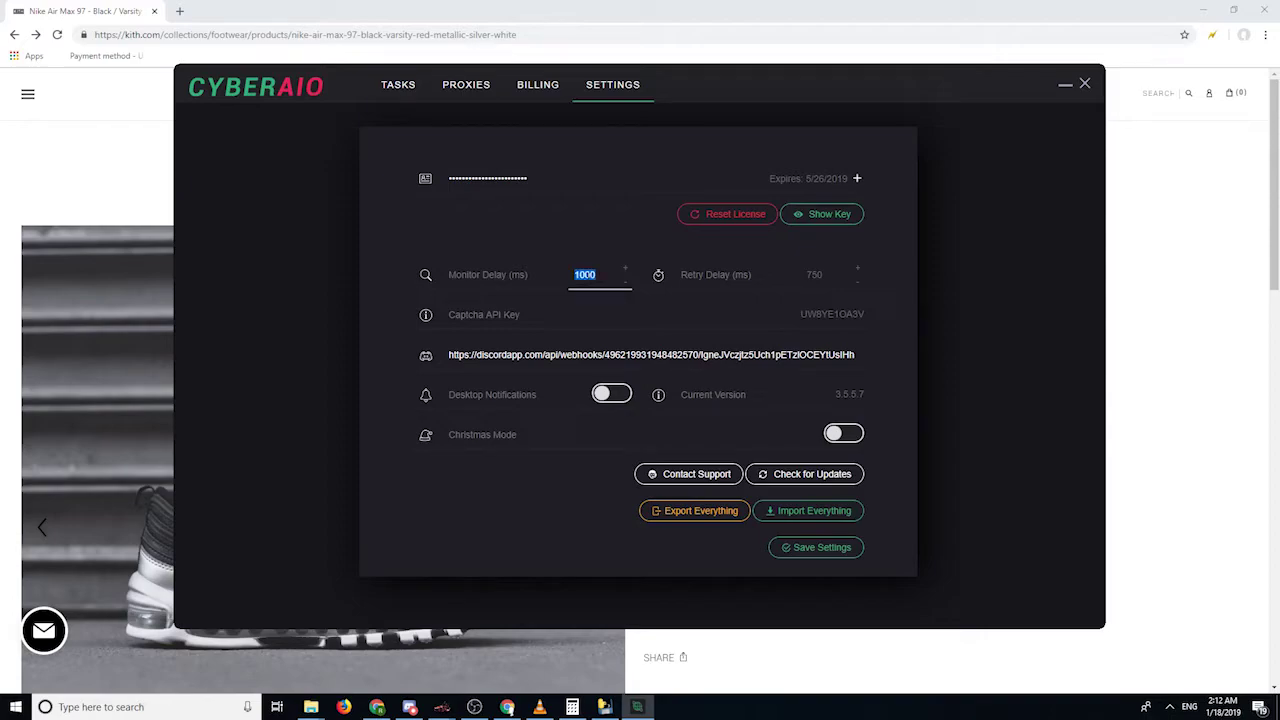